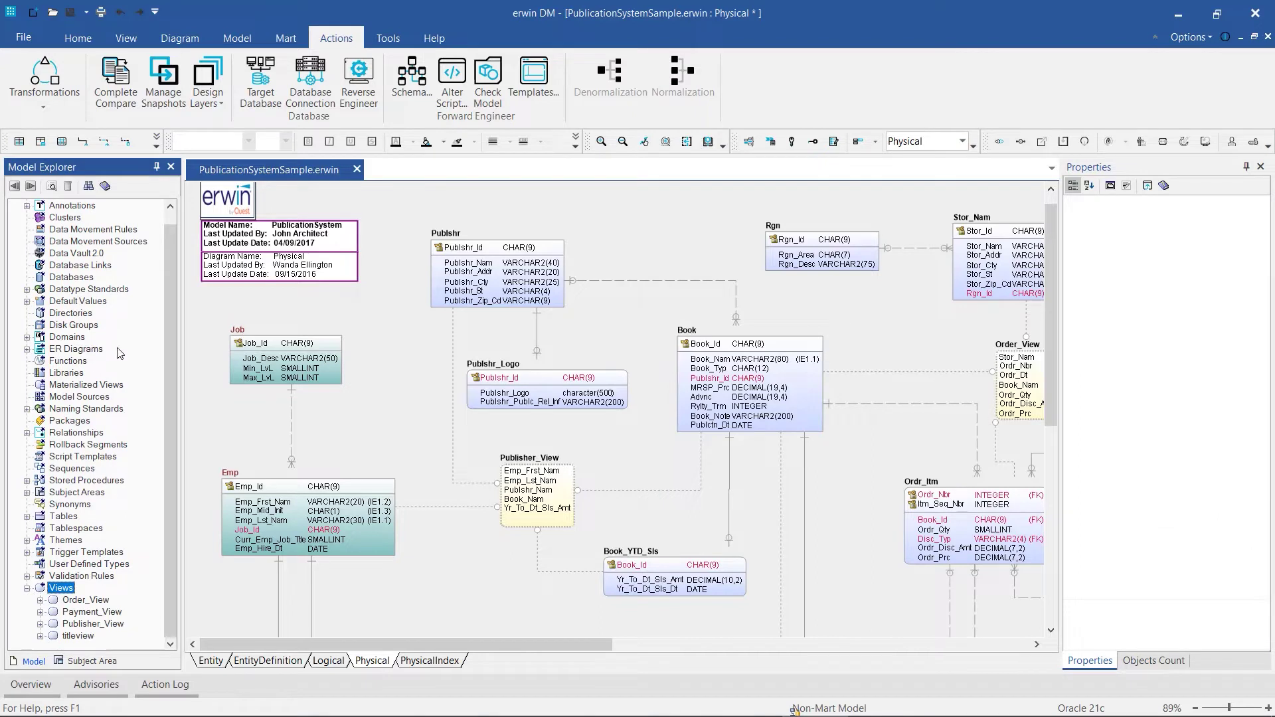
Step: Save the PublicationSystemSample.erwin model before exporting it
scroll(119, 356, "up", 1)
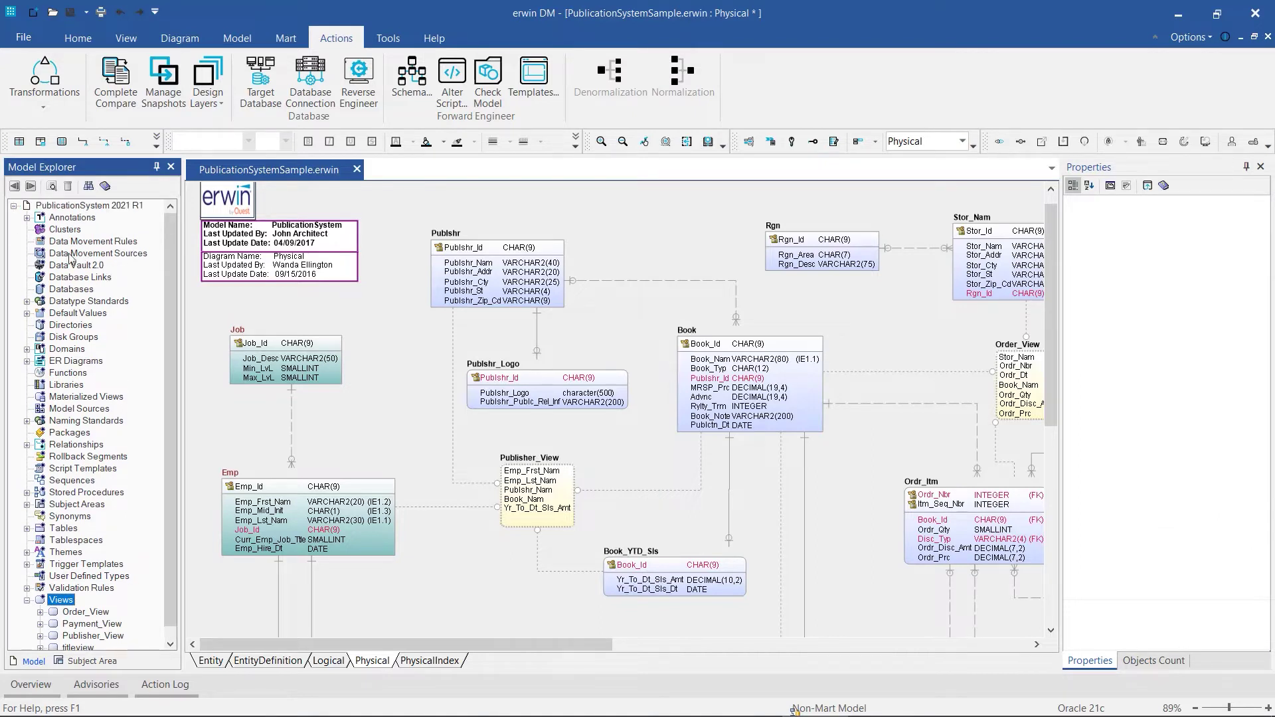
left_click(392, 432)
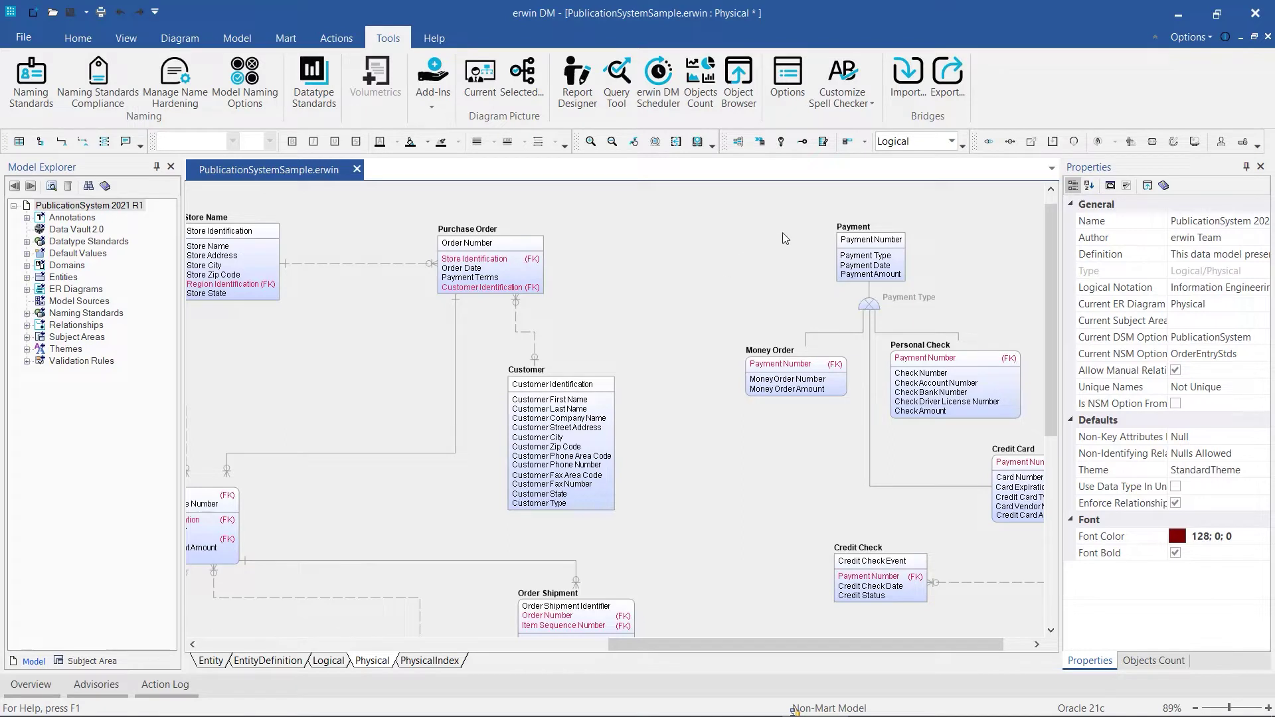
left_click(948, 85)
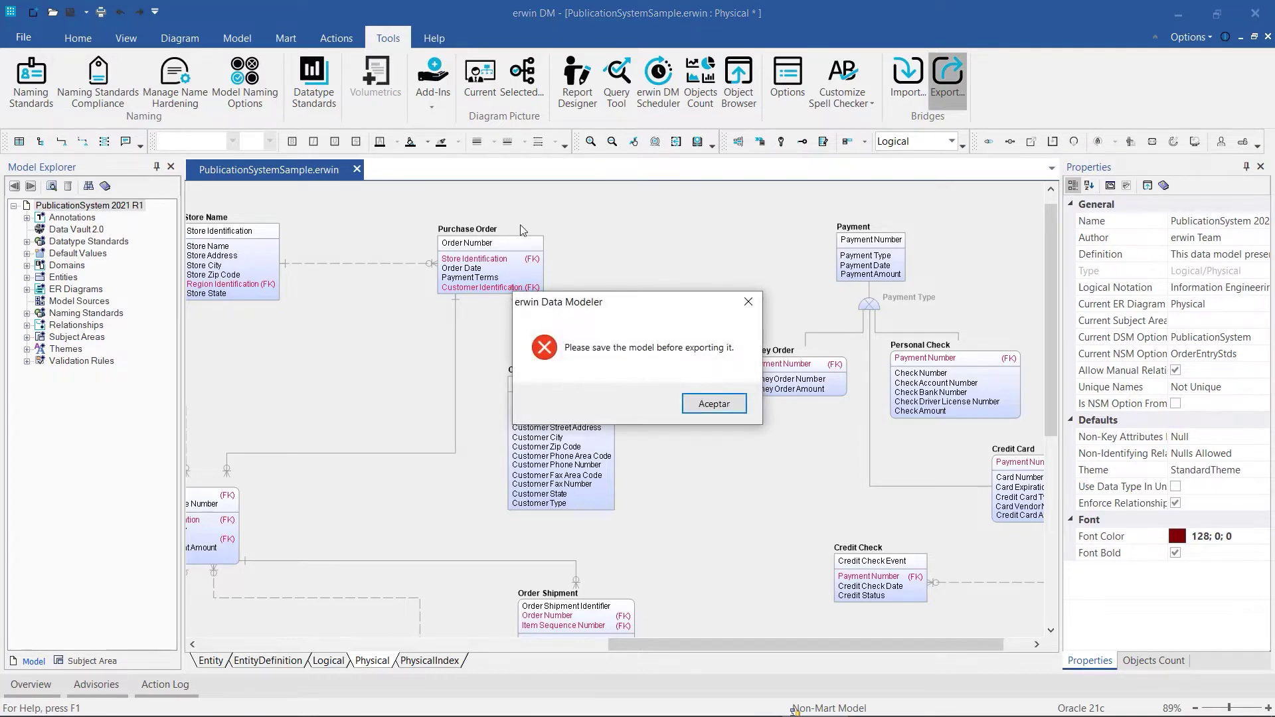
left_click(714, 403)
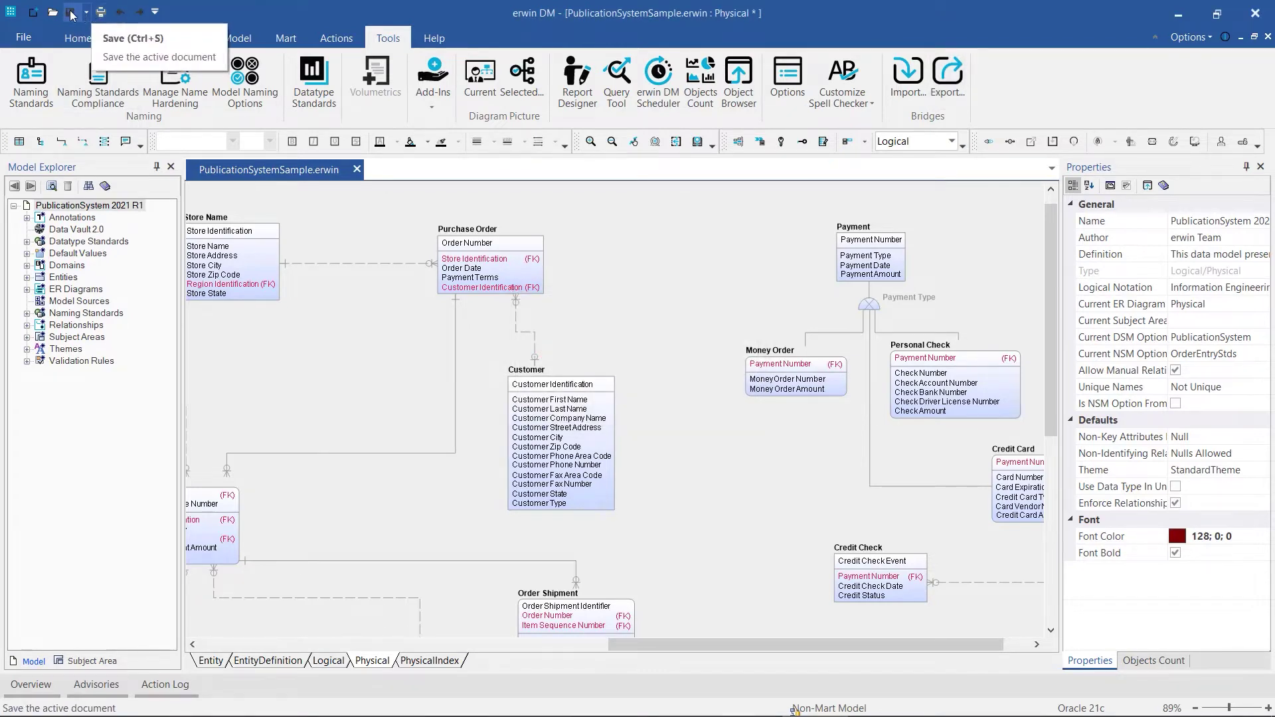
left_click(72, 13)
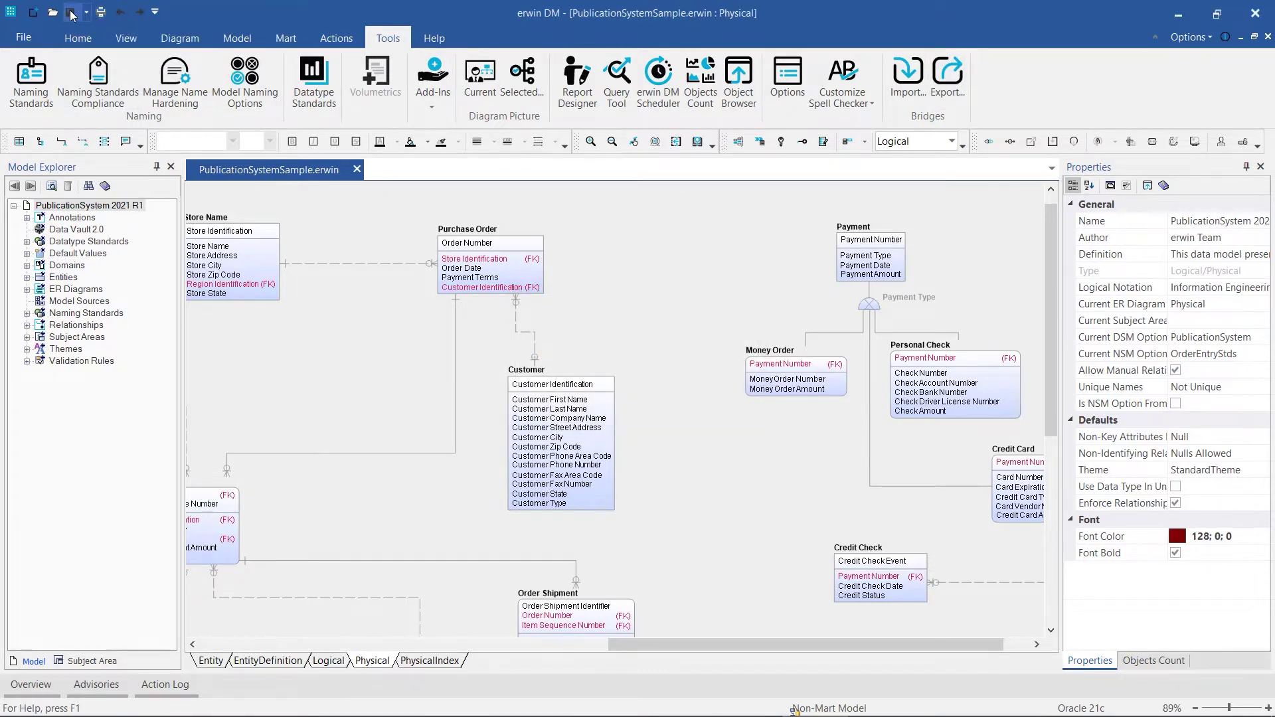
Step: Open the Export to External Format wizard's source parameters and examine the Import UDPs choices, selecting "Both, migrate default values"
left_click(953, 77)
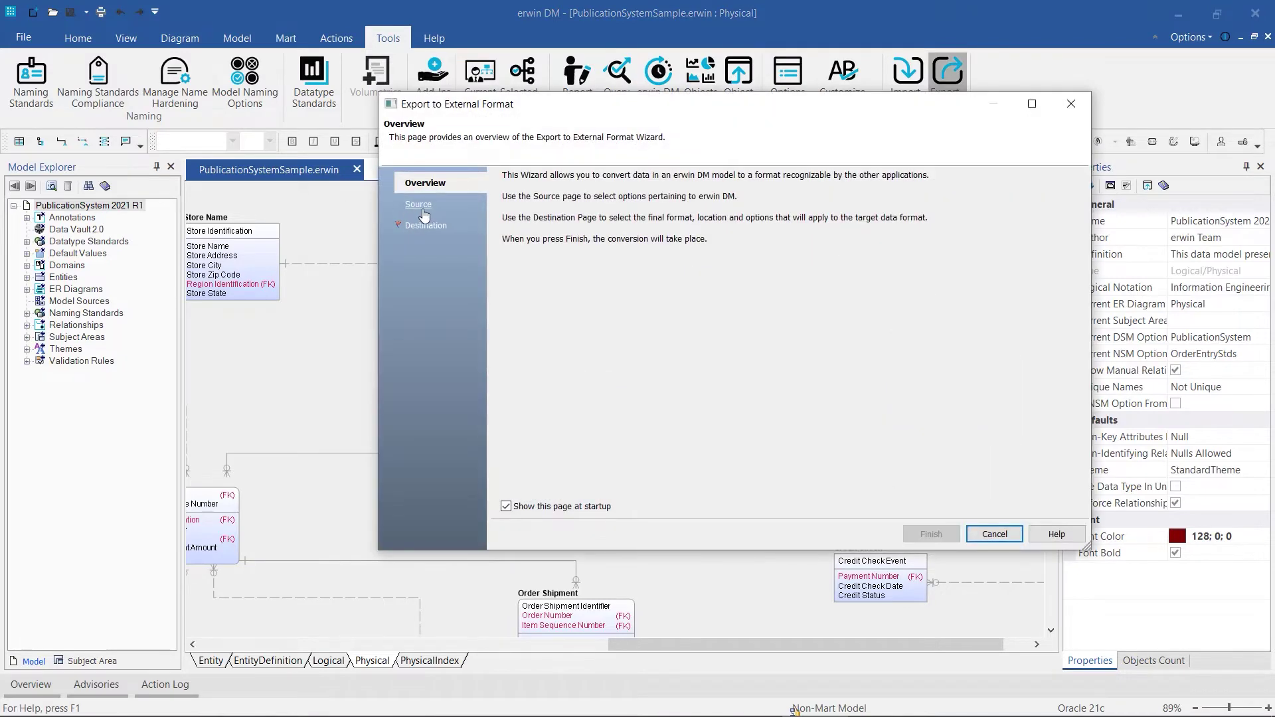
left_click(419, 205)
left_click(686, 211)
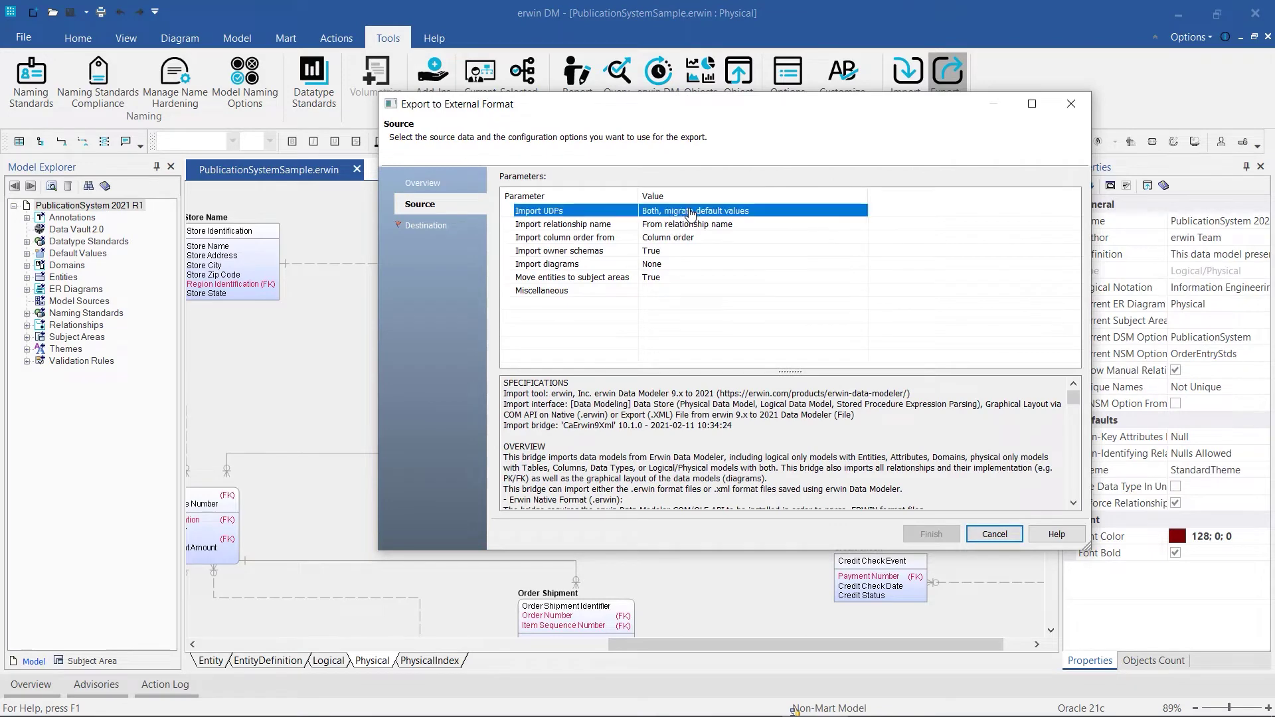
left_click(859, 210)
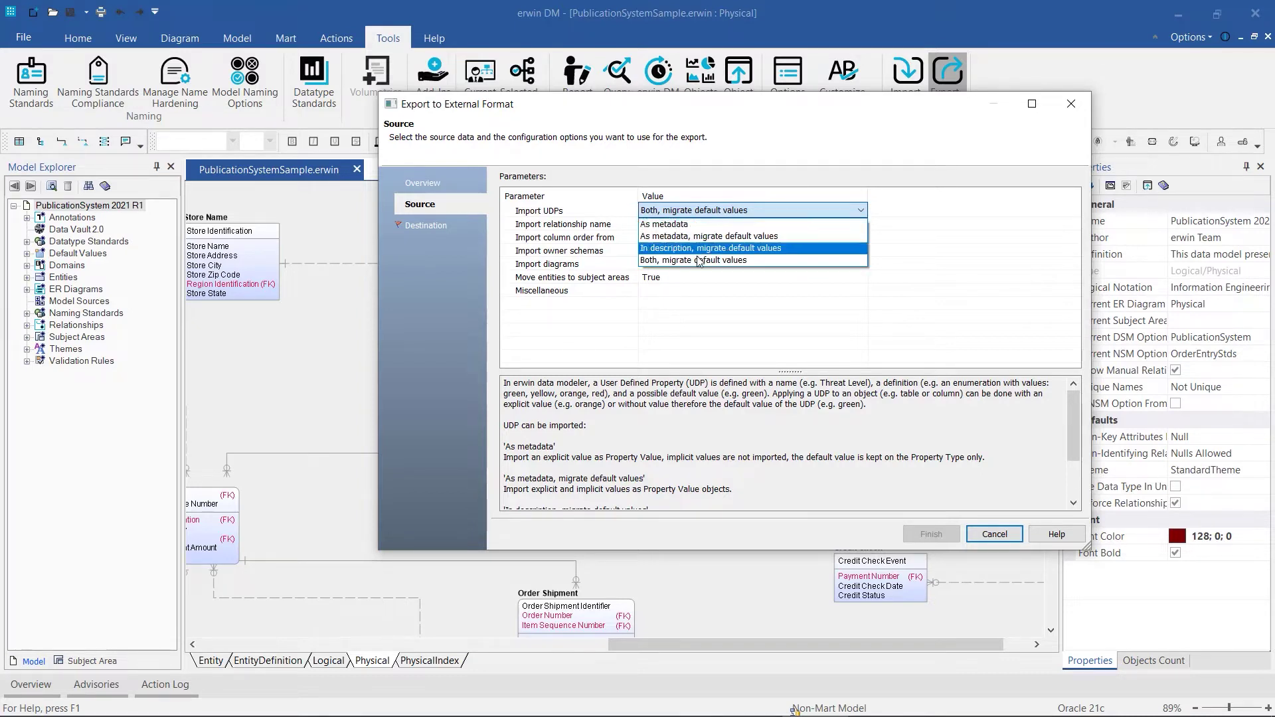
left_click(724, 260)
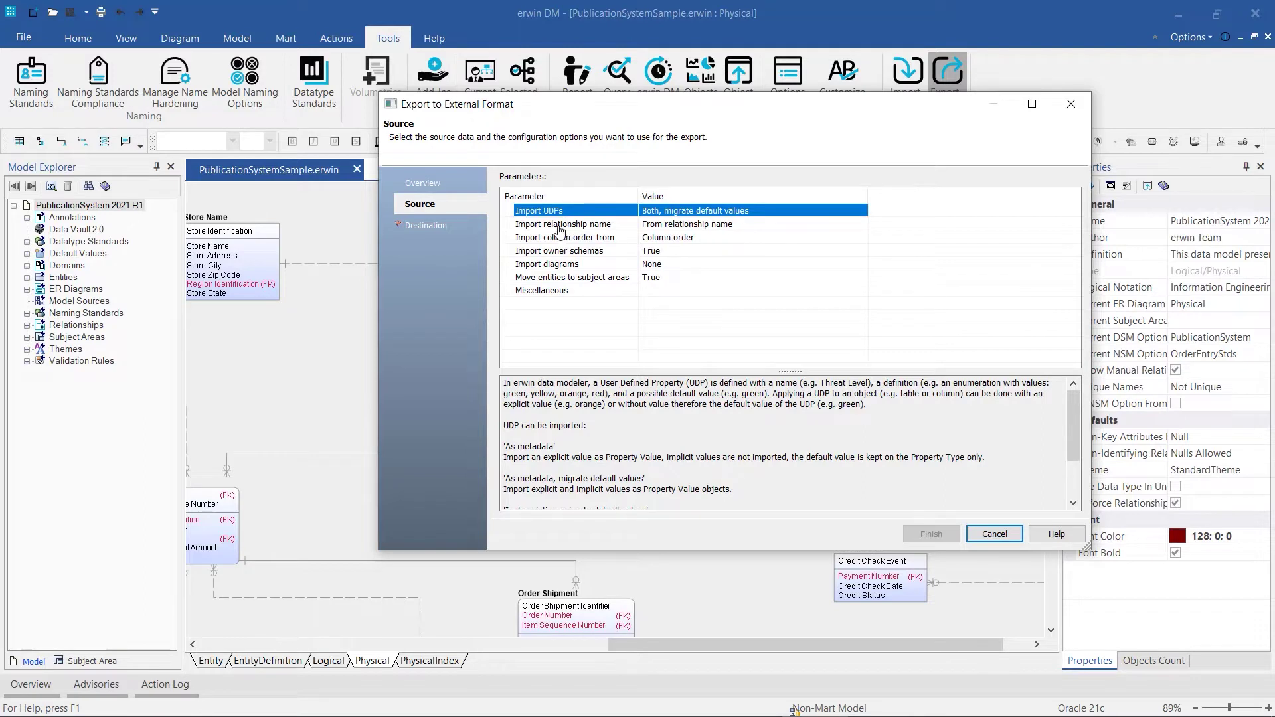
Step: Examine the available choices for the "Import relationship name" and "Import column order from" source parameters
left_click(775, 226)
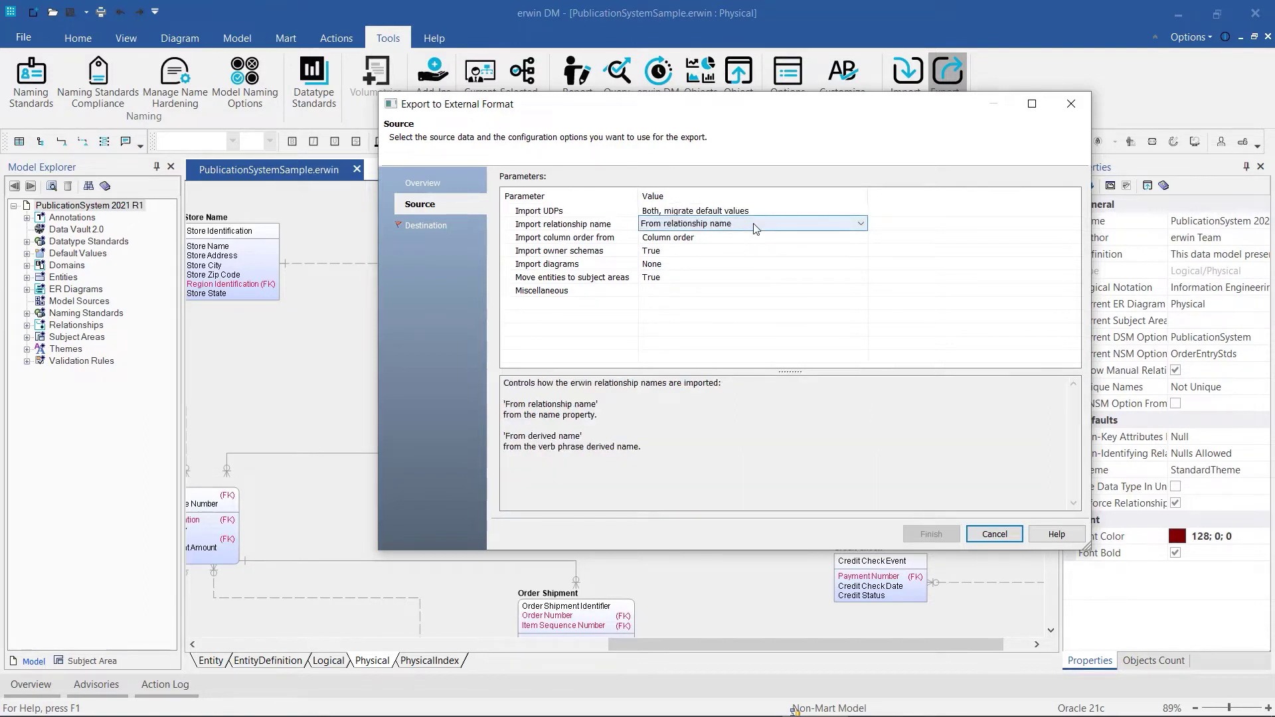
left_click(861, 224)
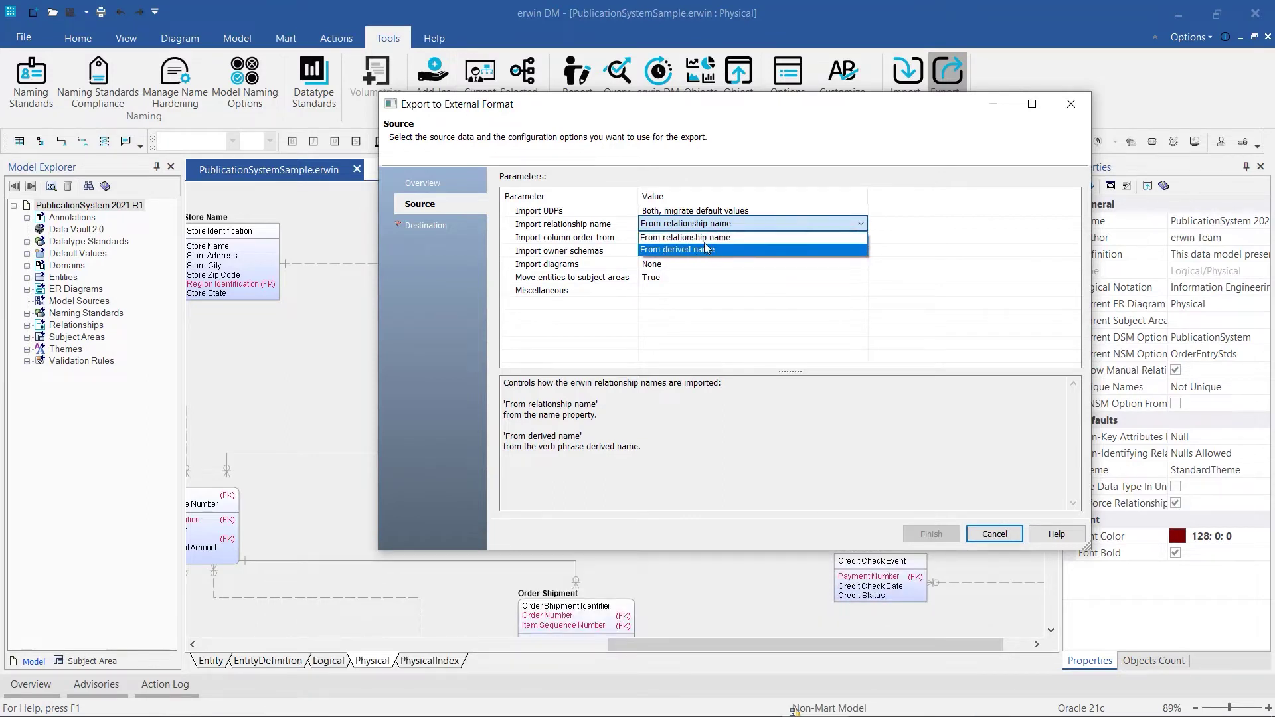
left_click(834, 183)
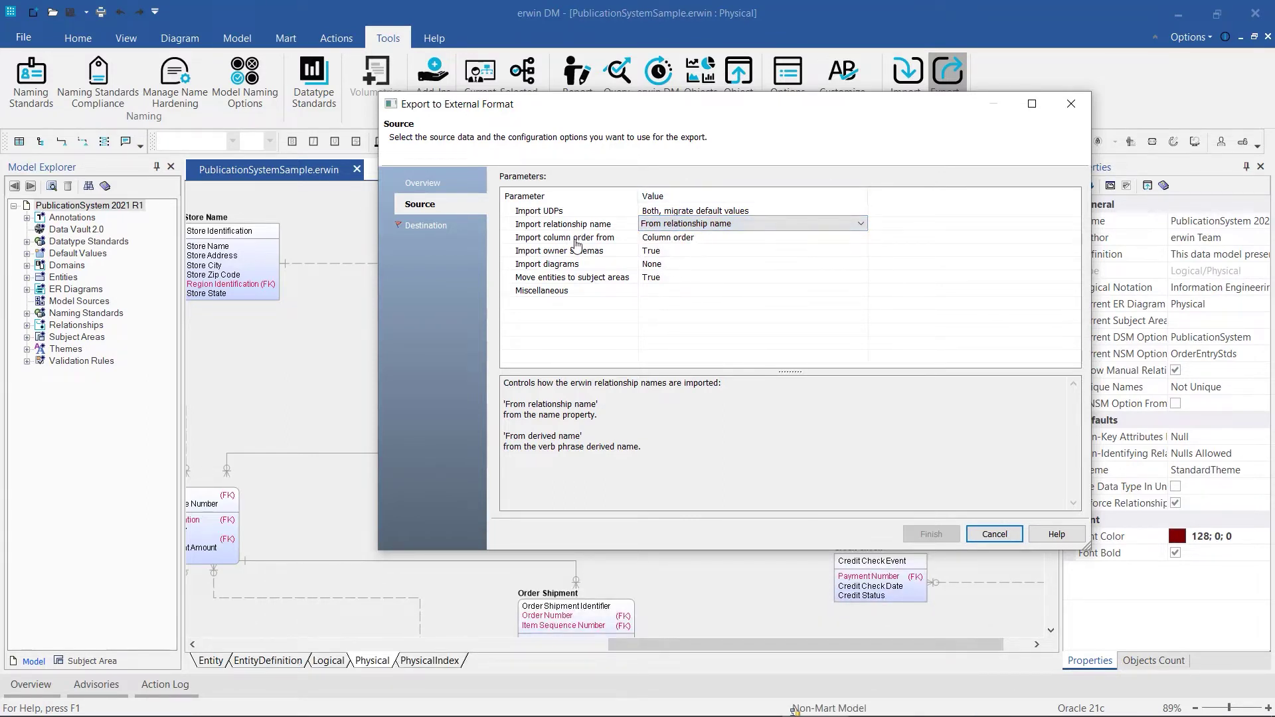
left_click(721, 243)
left_click(720, 241)
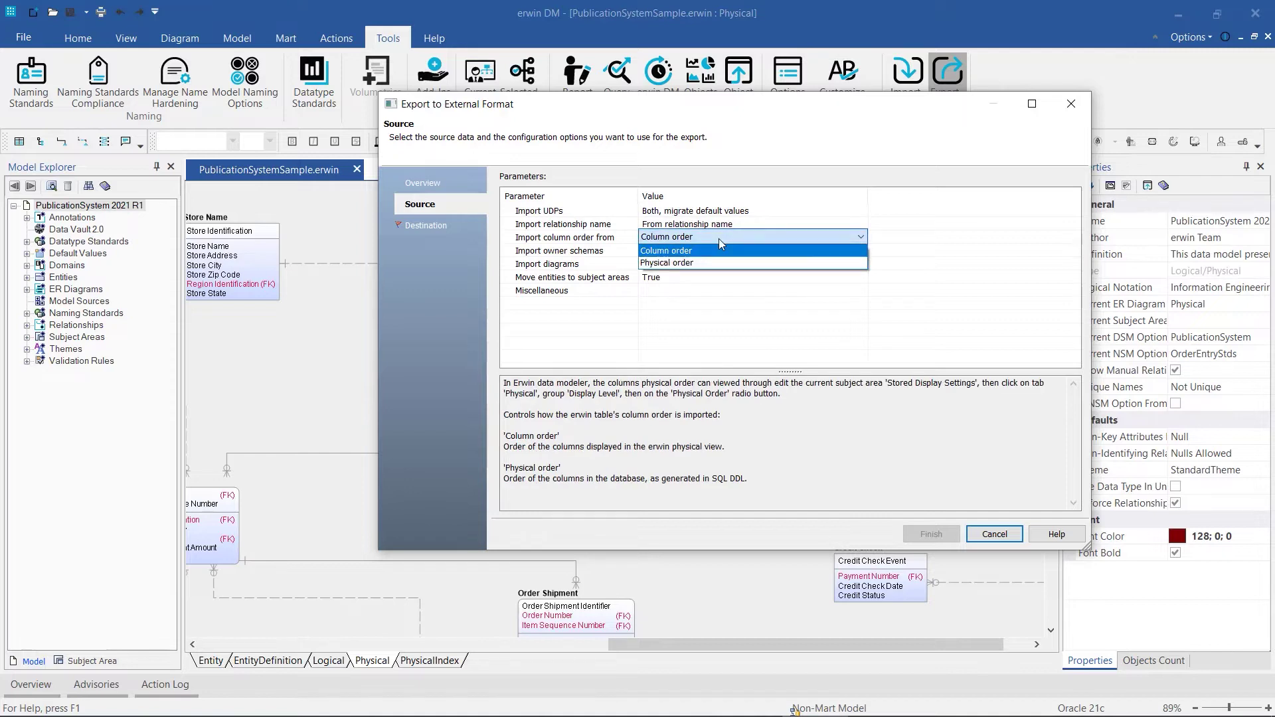
left_click(718, 238)
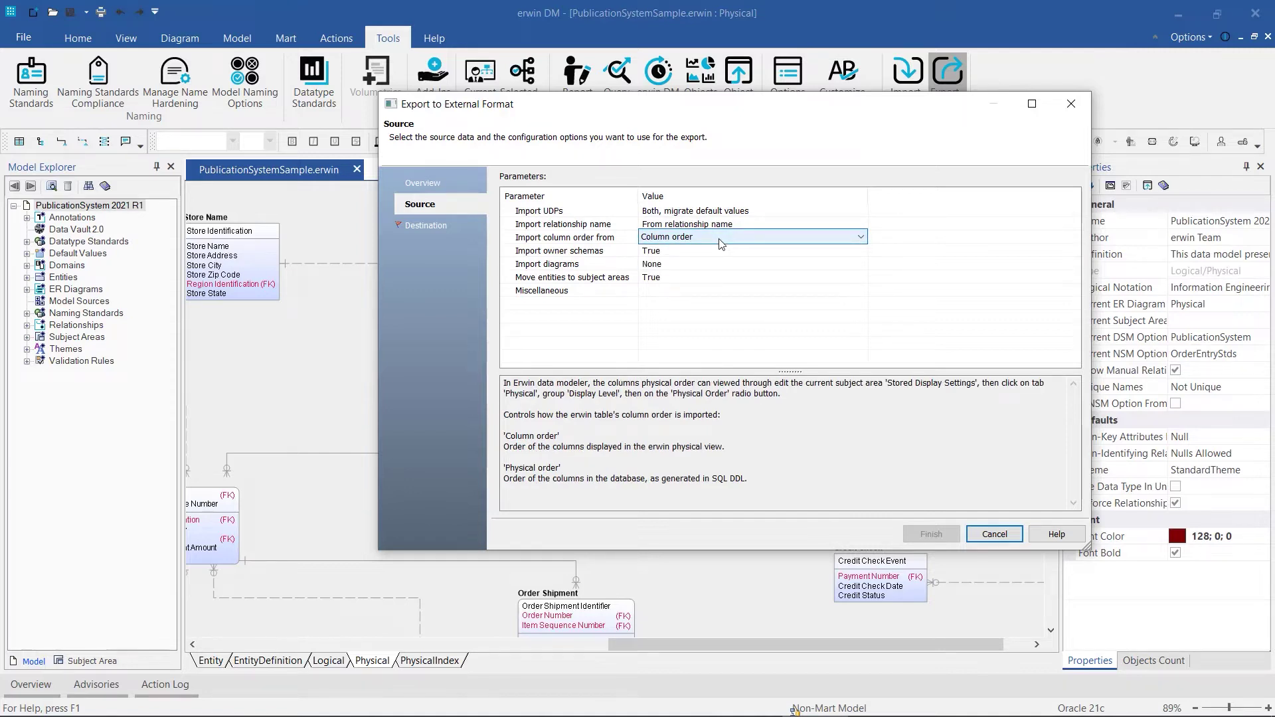
Step: Examine the export destination parameters for erwin Web Portal, including the repository URL, username and user password fields
left_click(443, 235)
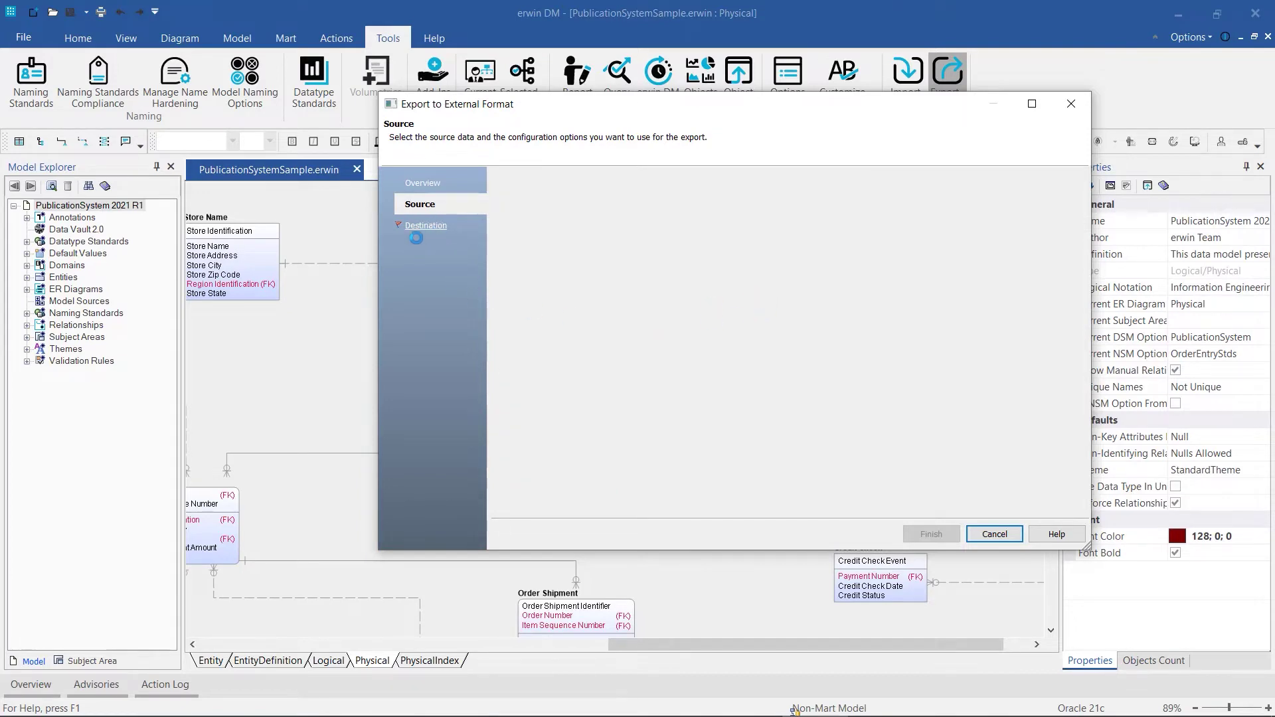
left_click(762, 266)
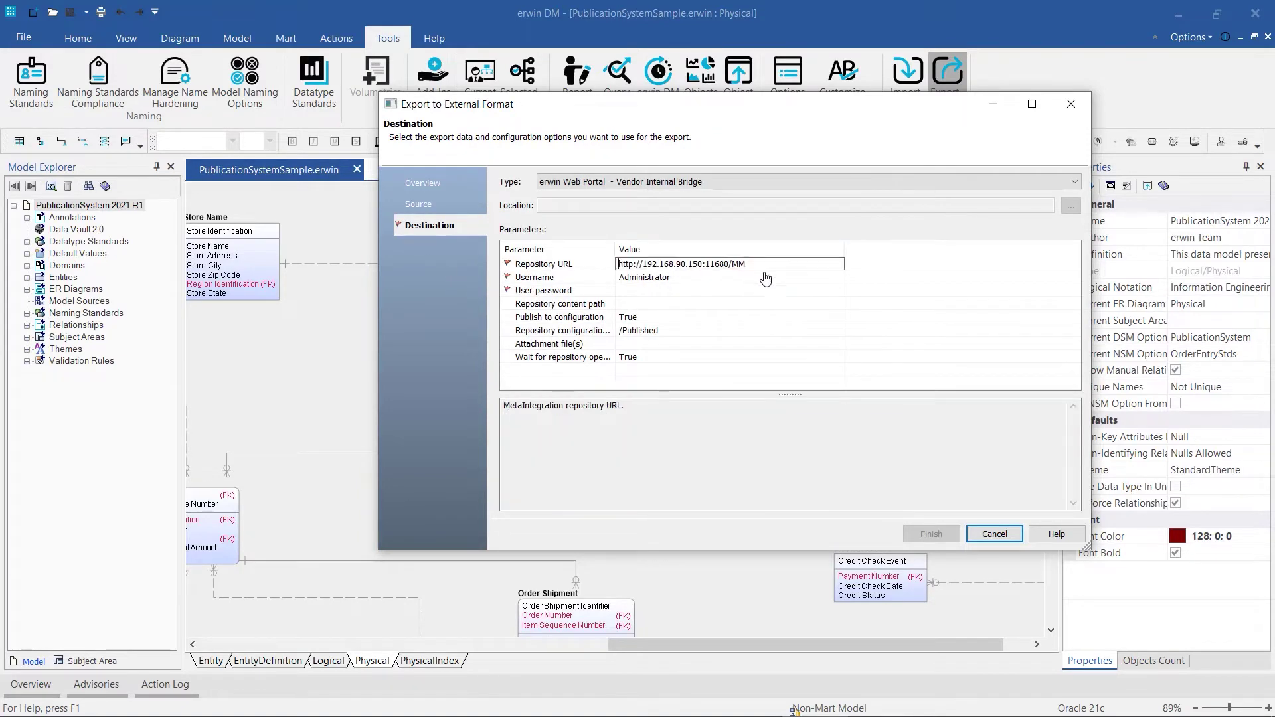
left_click_drag(766, 266, 591, 273)
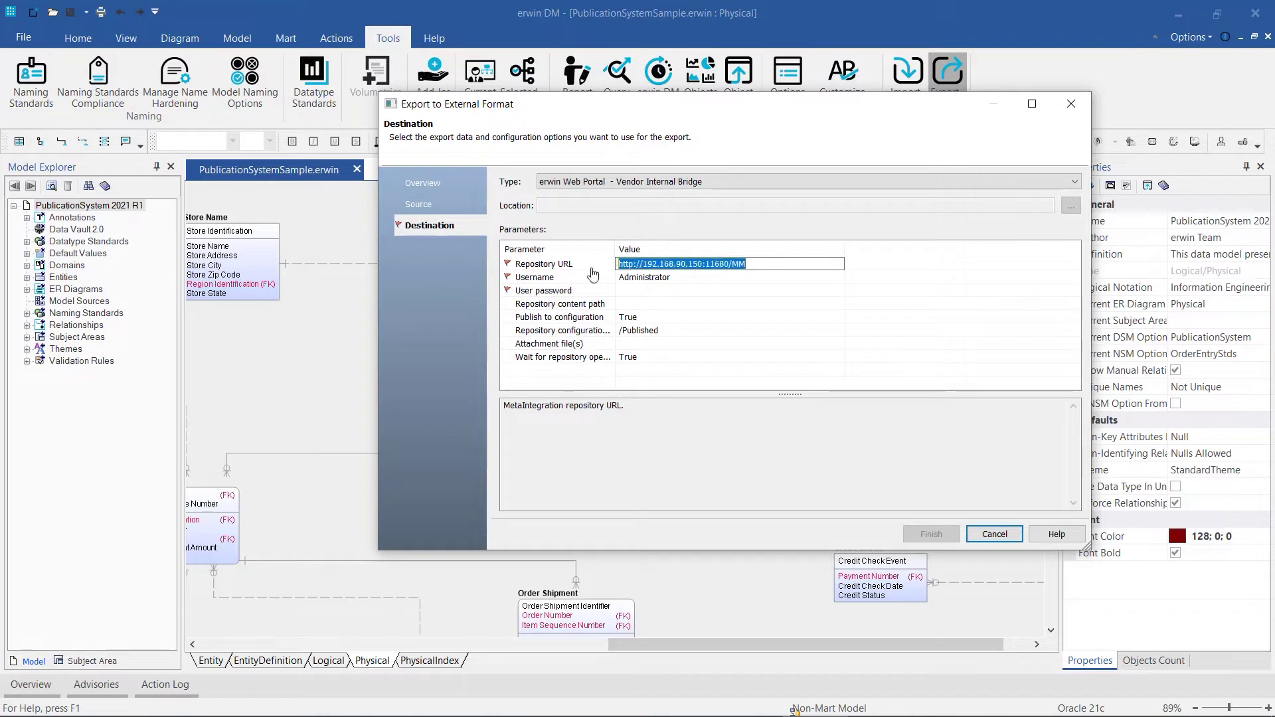
left_click(728, 277)
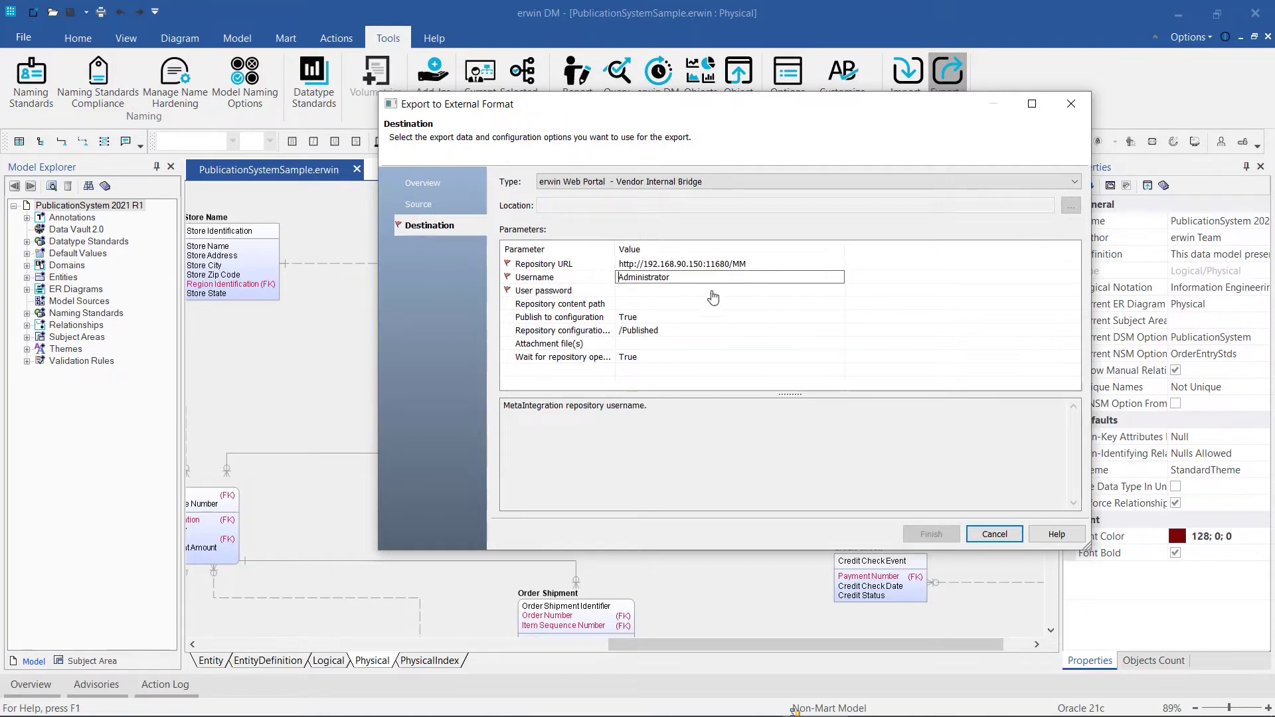
left_click(644, 293)
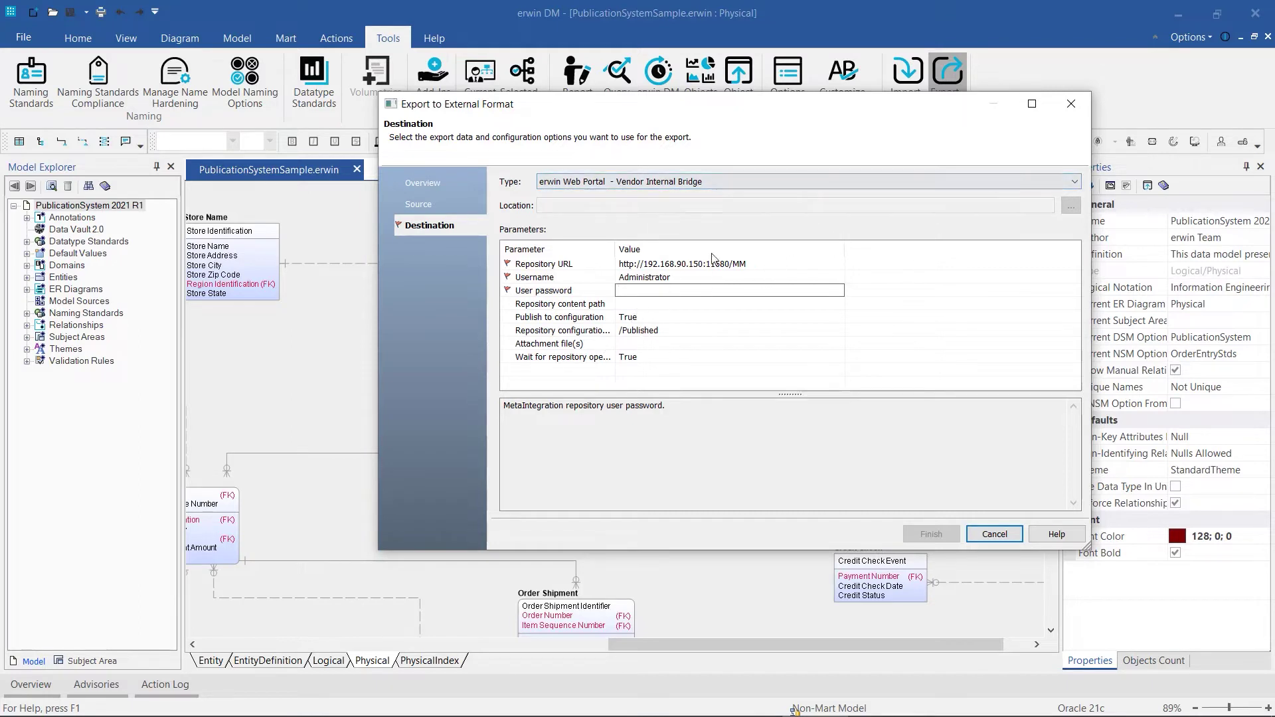
Step: Browse the destination types available for the export, then cancel the export wizard
left_click(775, 182)
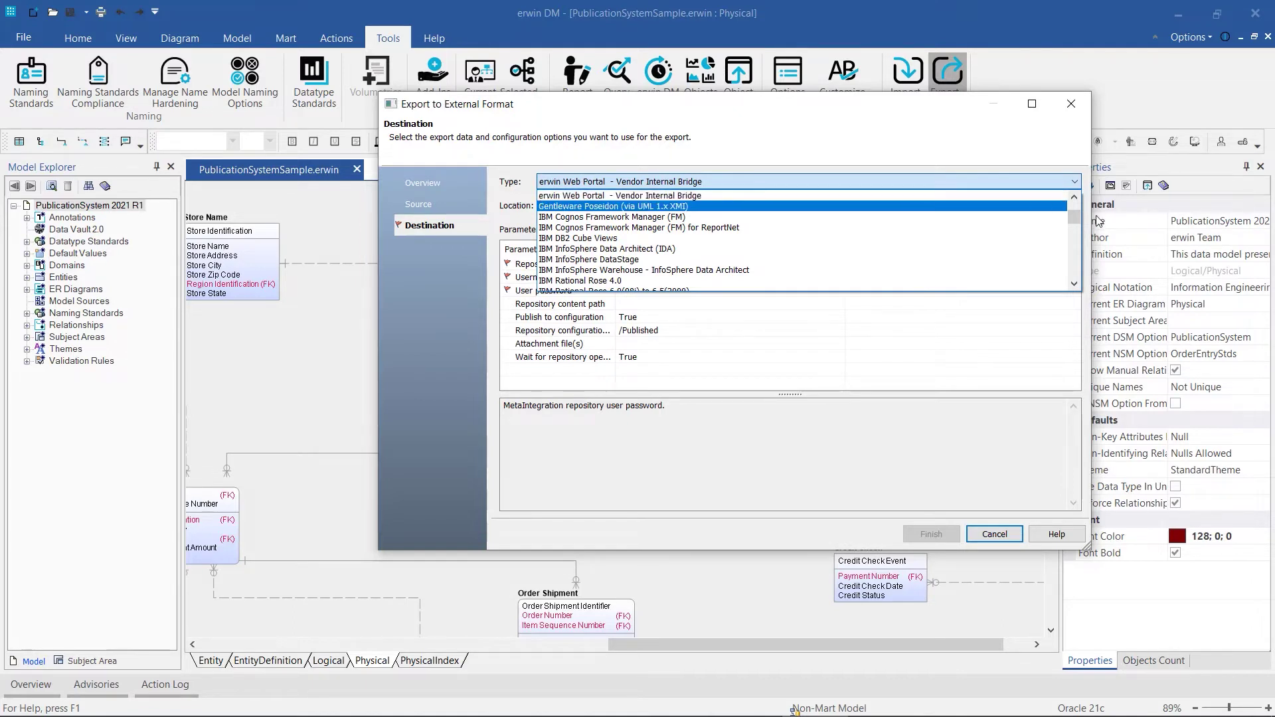
left_click(1076, 202)
mouse_move(1077, 207)
left_mouse_down()
mouse_move(1073, 283)
mouse_move(1075, 206)
left_mouse_up()
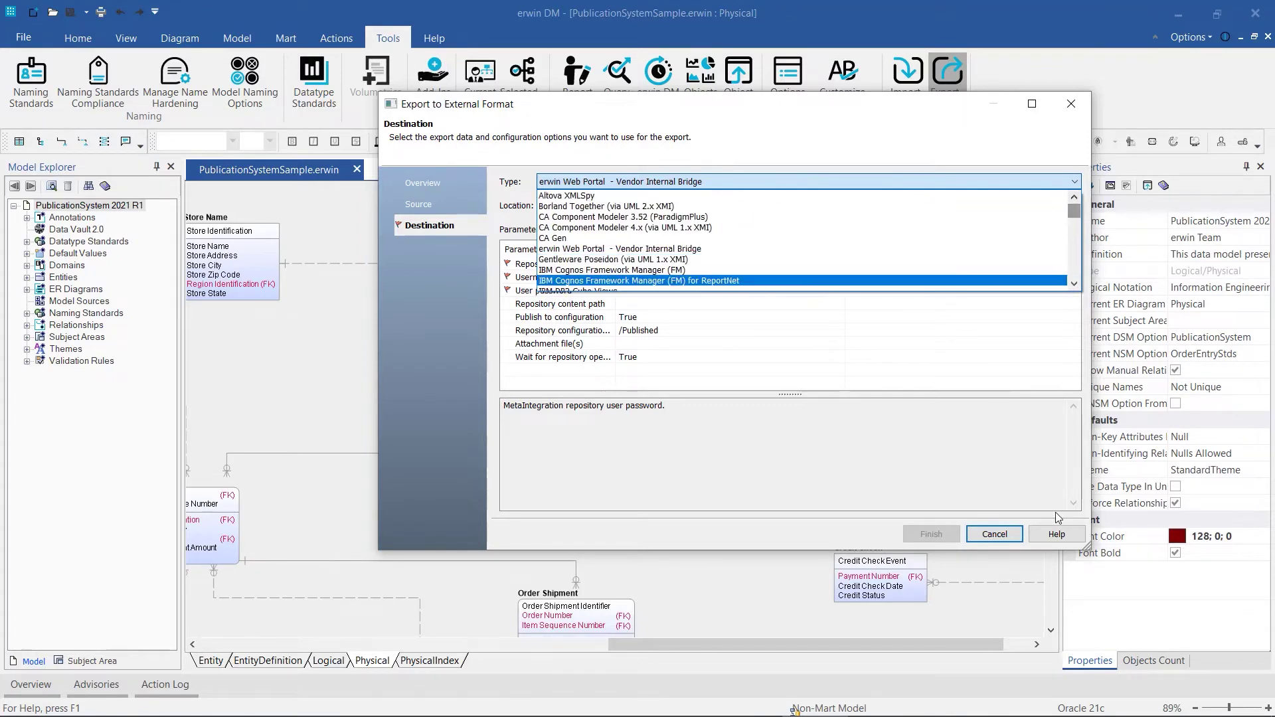
left_click(1006, 540)
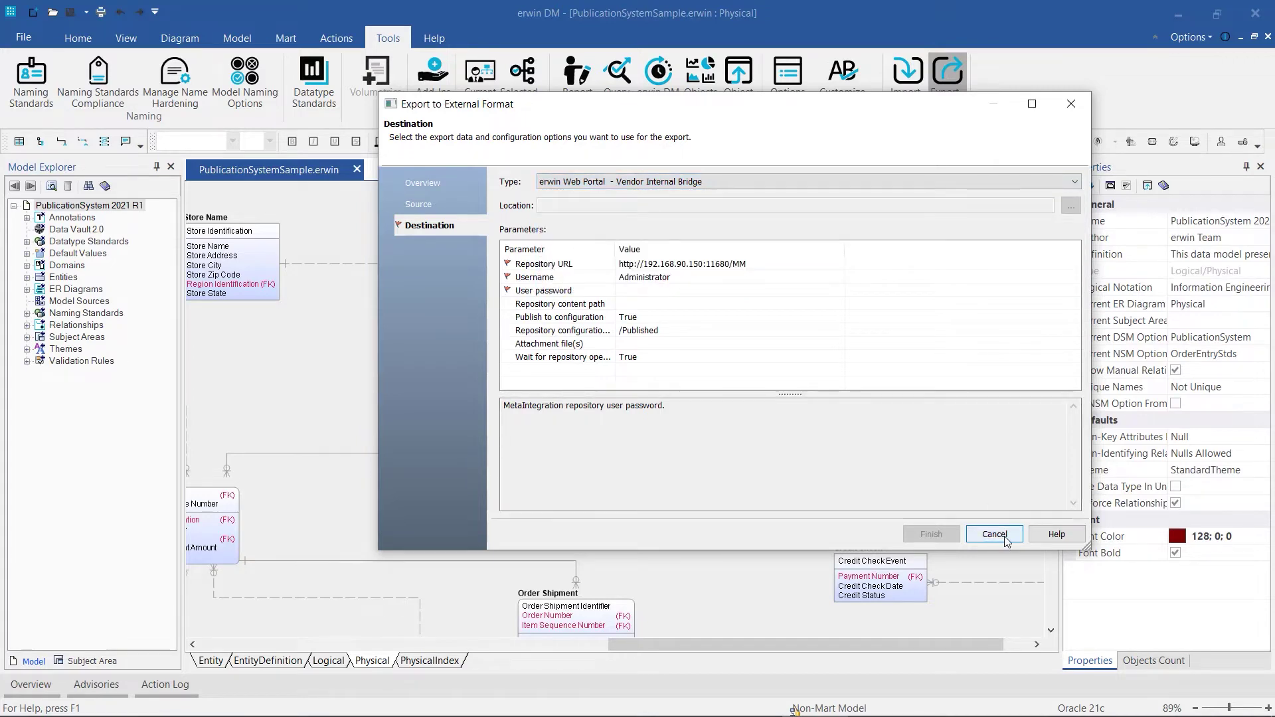
left_click(994, 535)
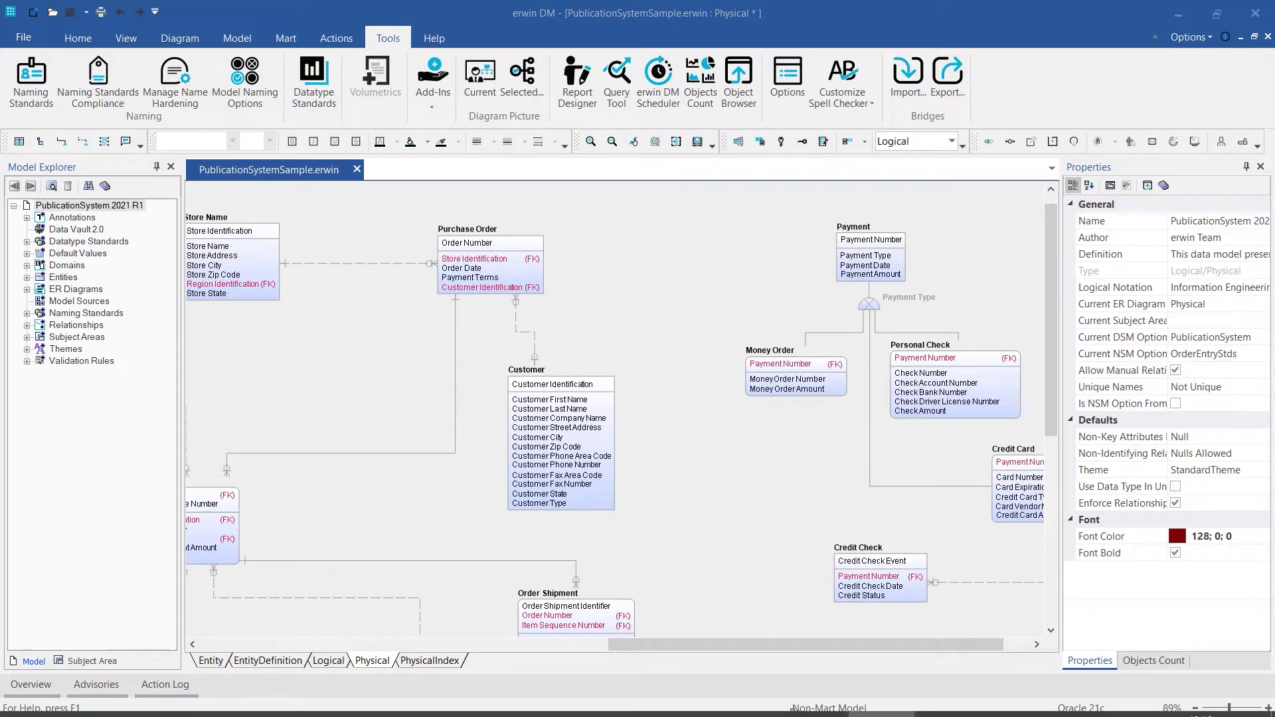
Step: Switch to the erwin Web Portal Configuration Manager in the browser and open the import setup of Pedidos-dw
mouse_move(309, 712)
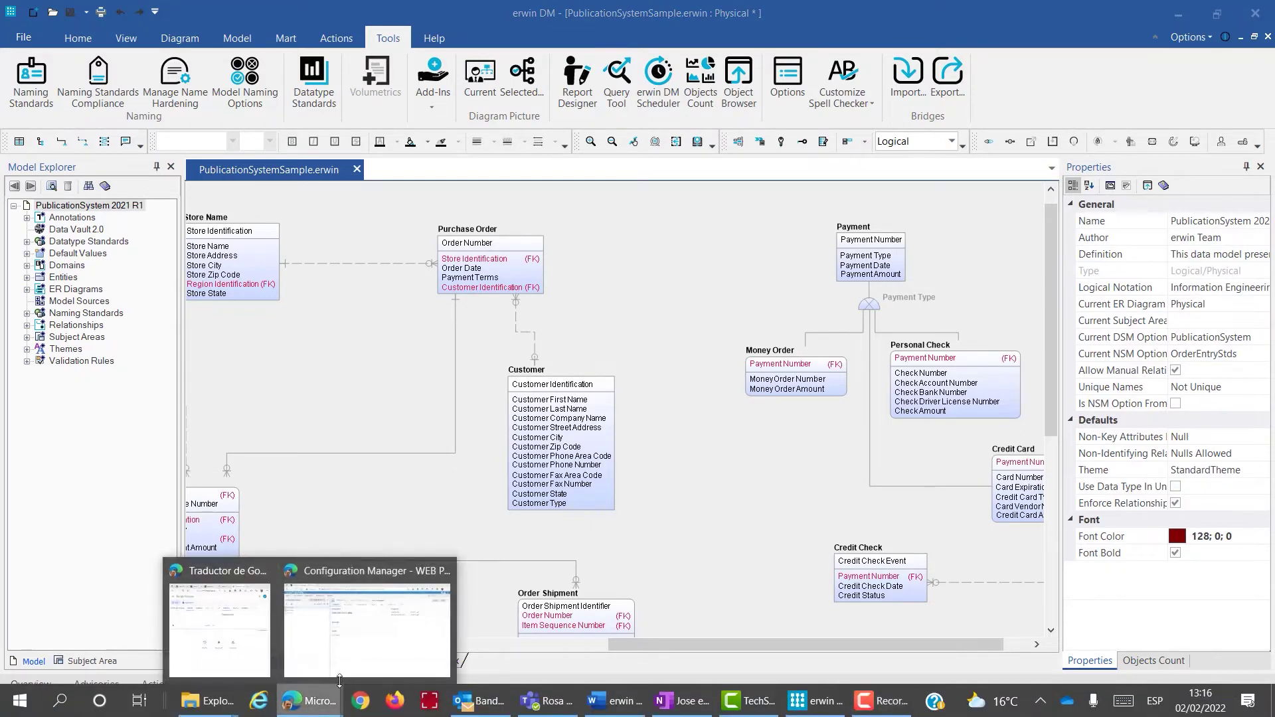
left_click(381, 629)
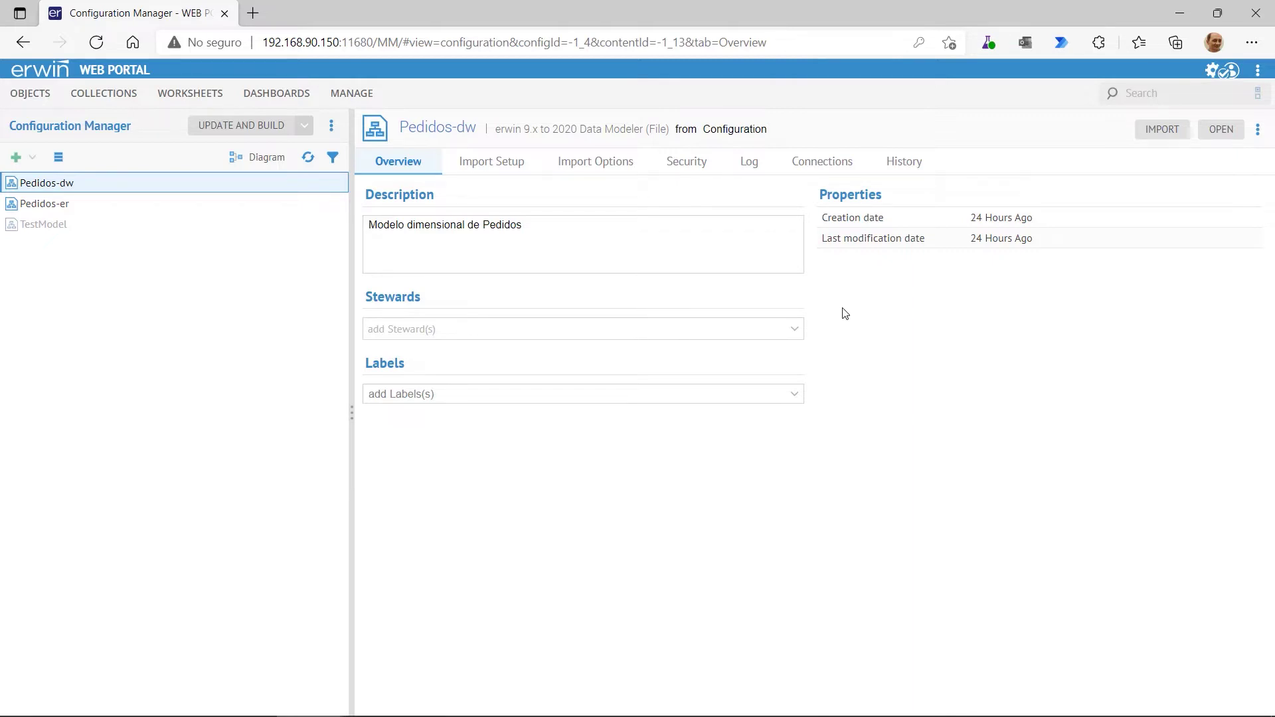
left_click(488, 169)
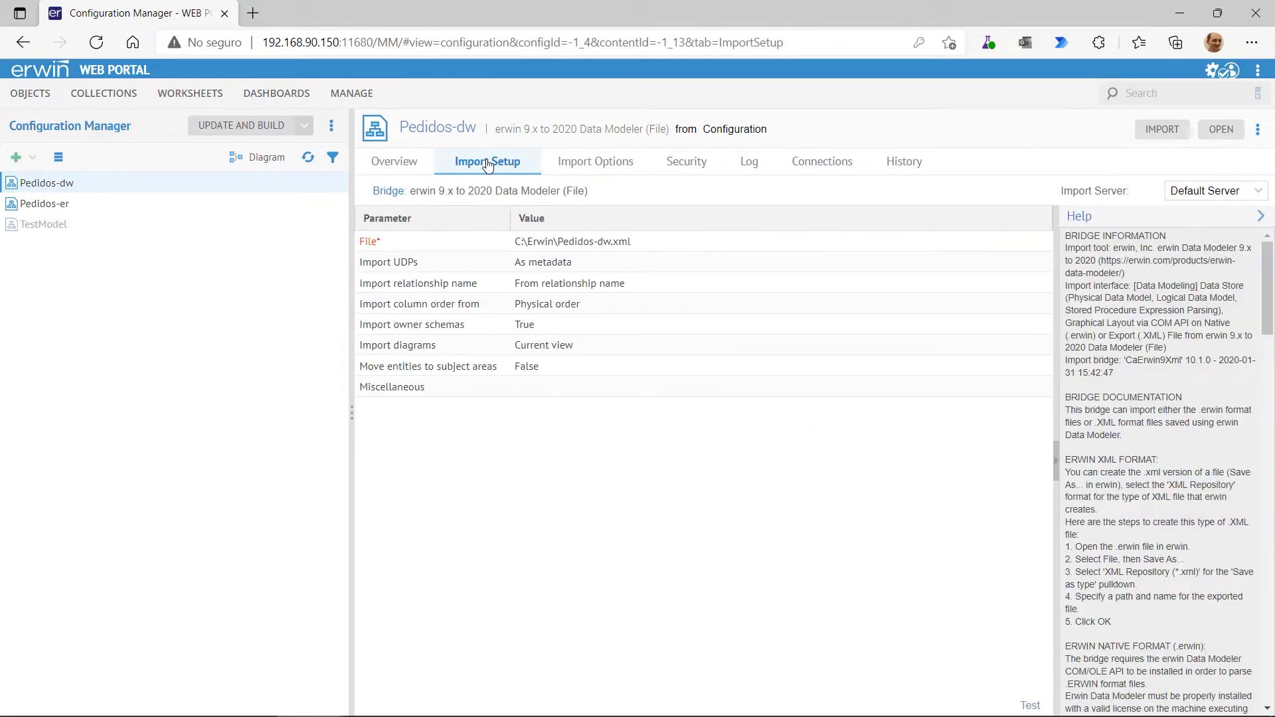
Step: Browse the server's C:\Erwin folder for the Pedidos-dw import file, highlight PublicationSystemSample.erwin, and cancel the file selection
left_click(691, 247)
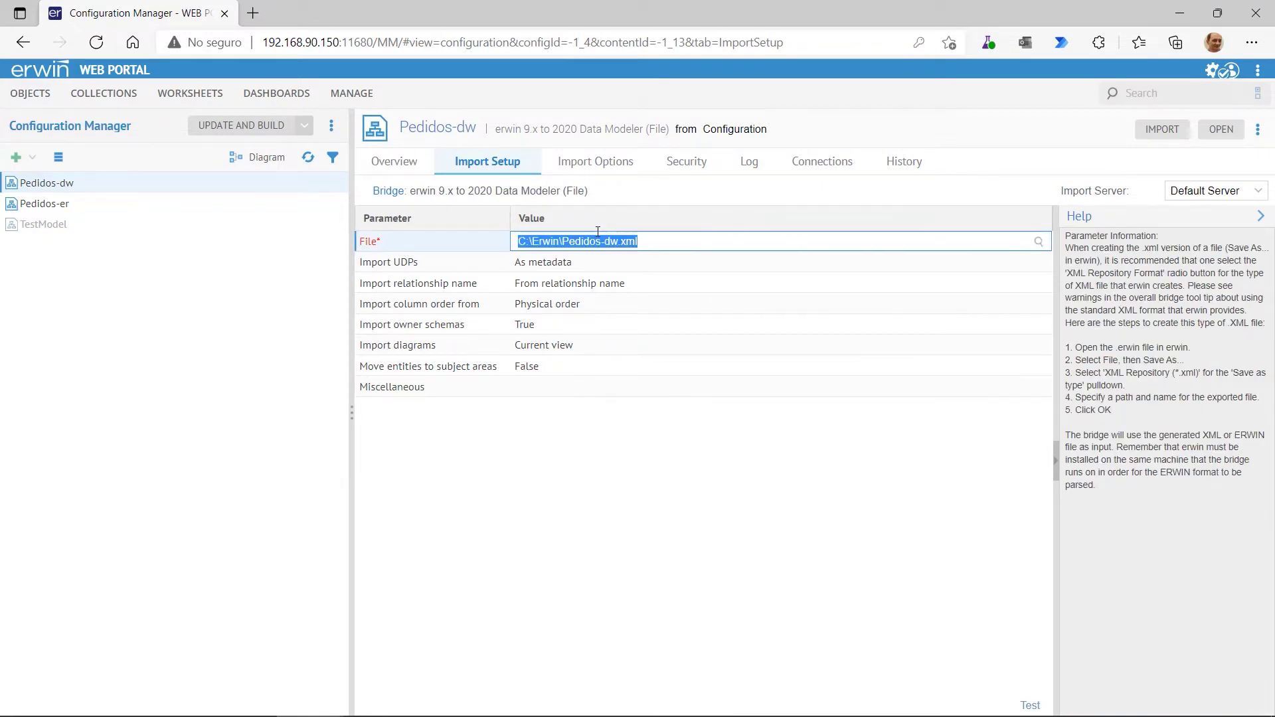
left_click(1039, 244)
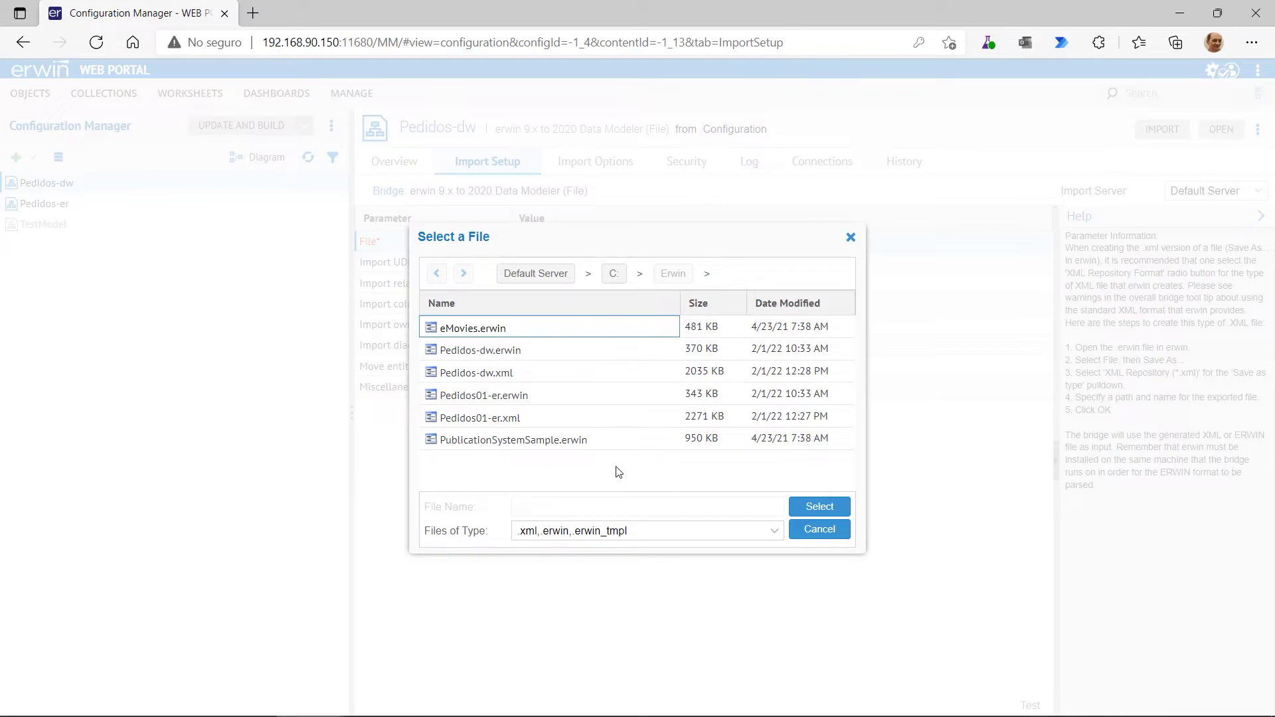
left_click(582, 439)
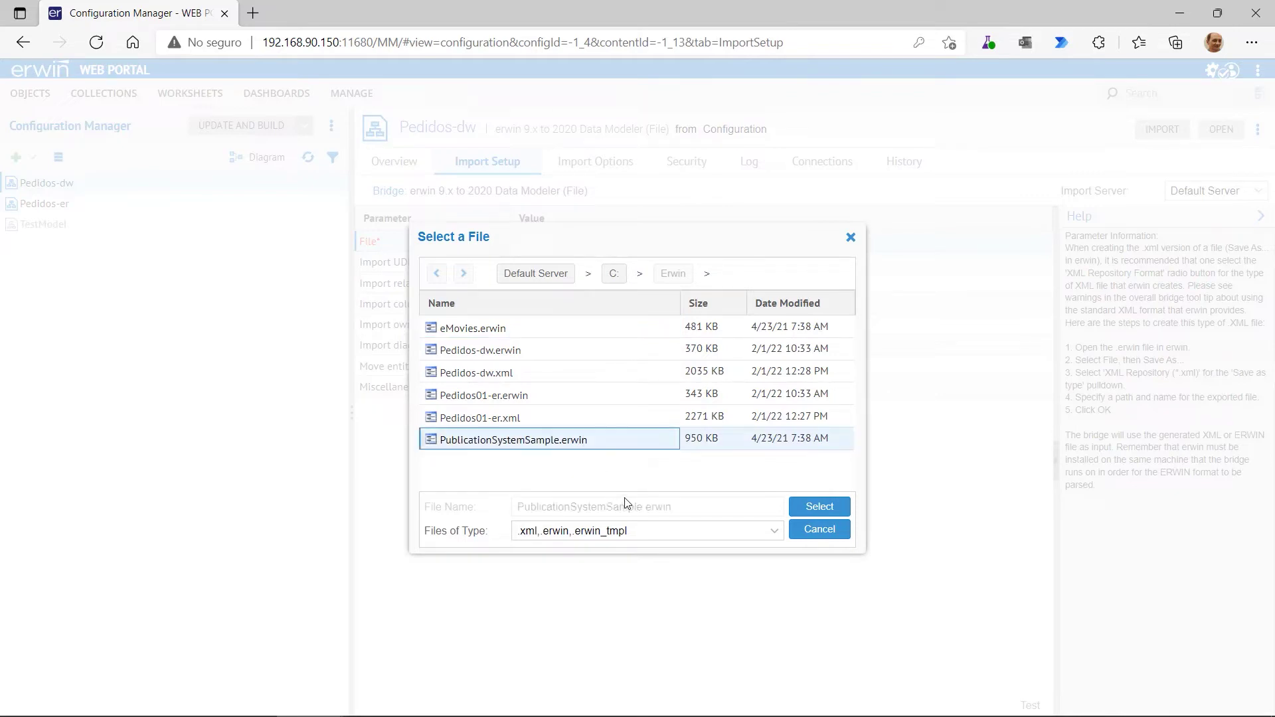
left_click(821, 531)
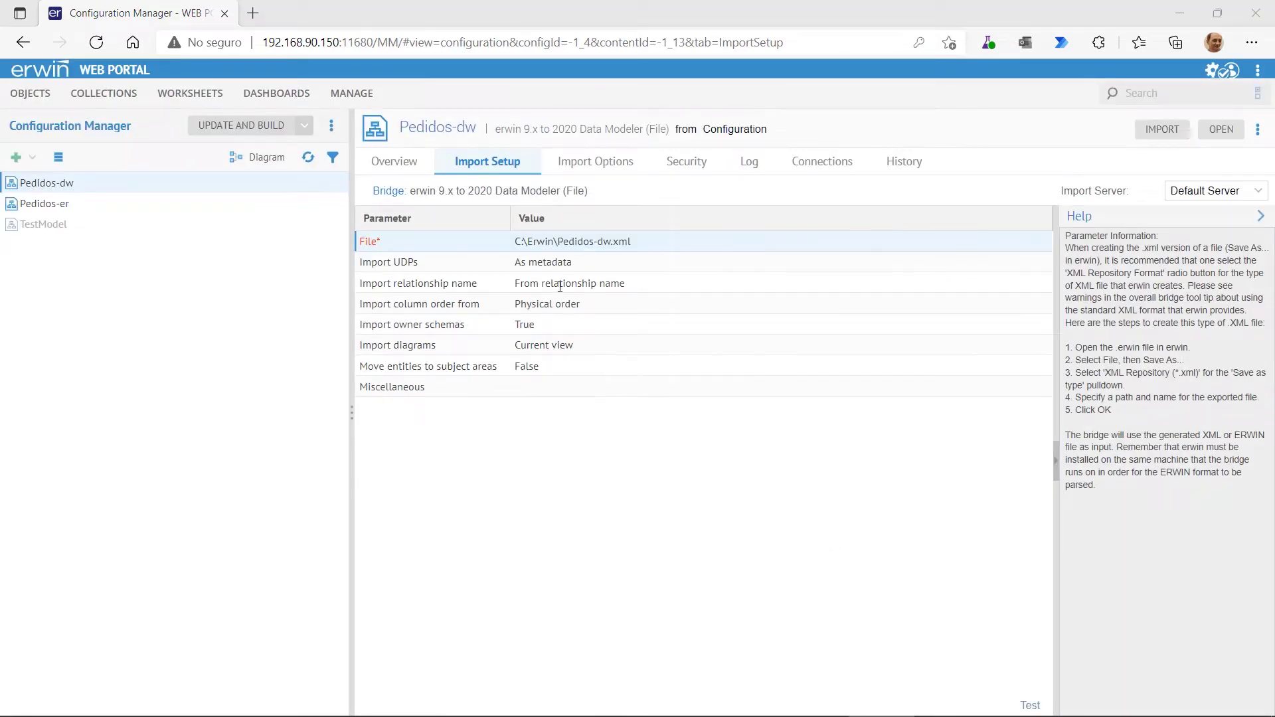
Step: Examine the Import UDPs and Import relationship name parameters of Pedidos-dw, choosing "From relationship name" for the latter
left_click(428, 266)
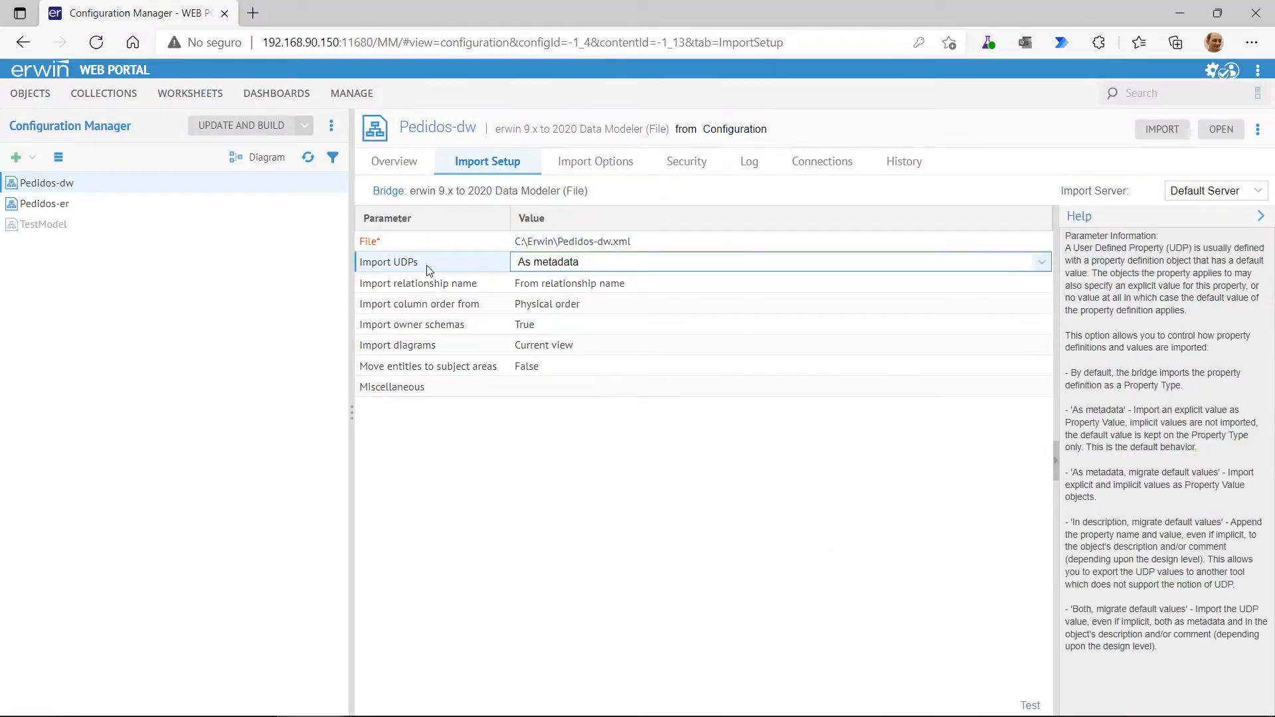
left_click(1043, 265)
left_click(596, 282)
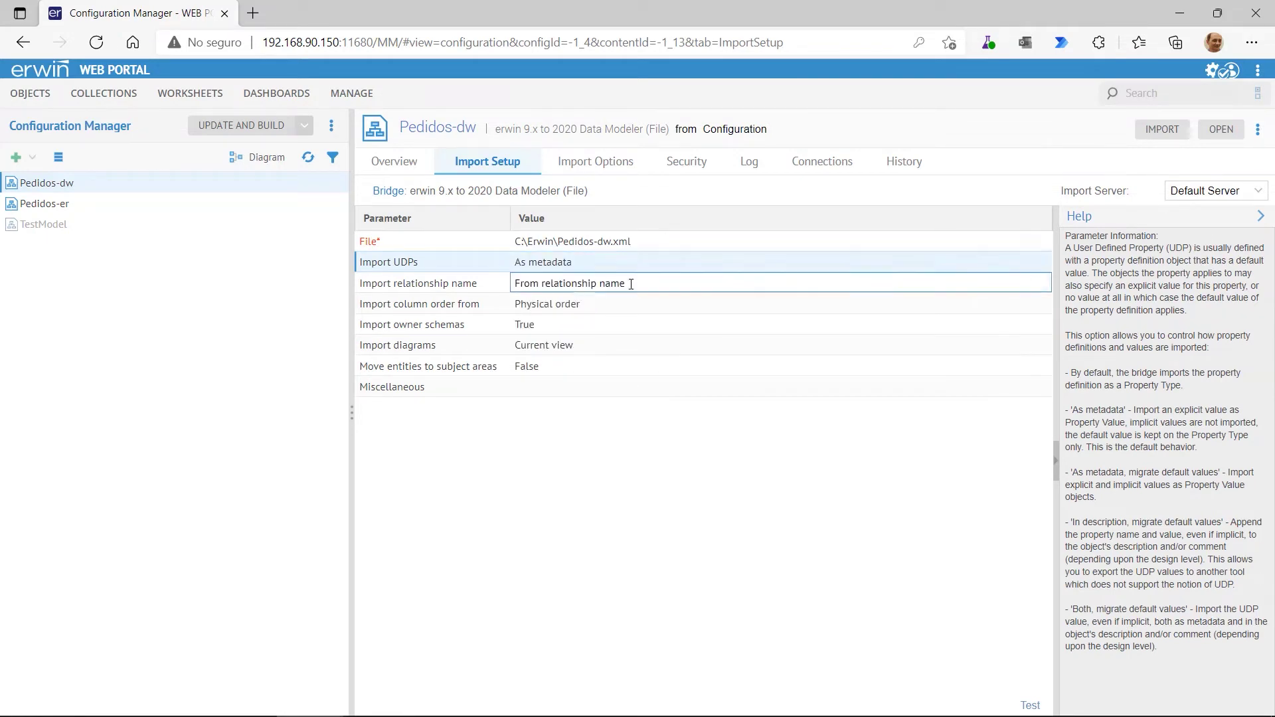
left_click(1023, 284)
left_click(1043, 285)
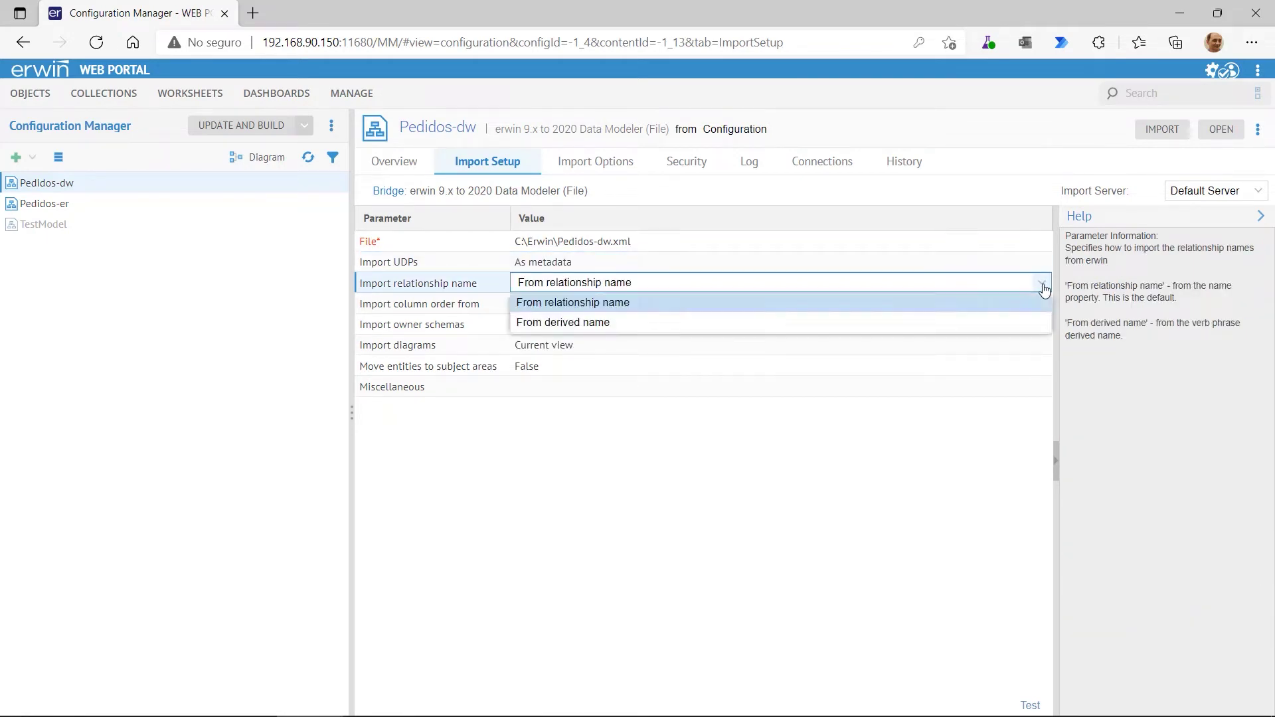
left_click(700, 299)
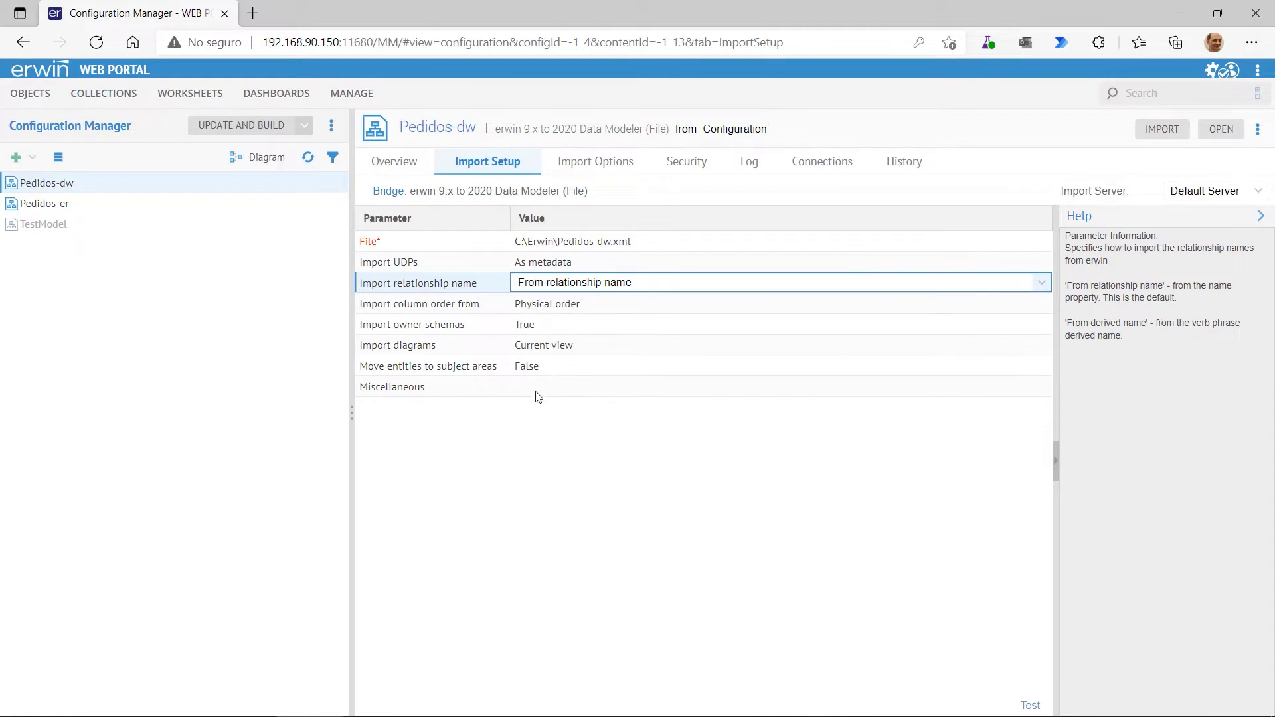
Step: Inspect the import file path of the Pedidos-er model, highlighting its folder and file name, and return to Pedidos-dw
left_click(51, 206)
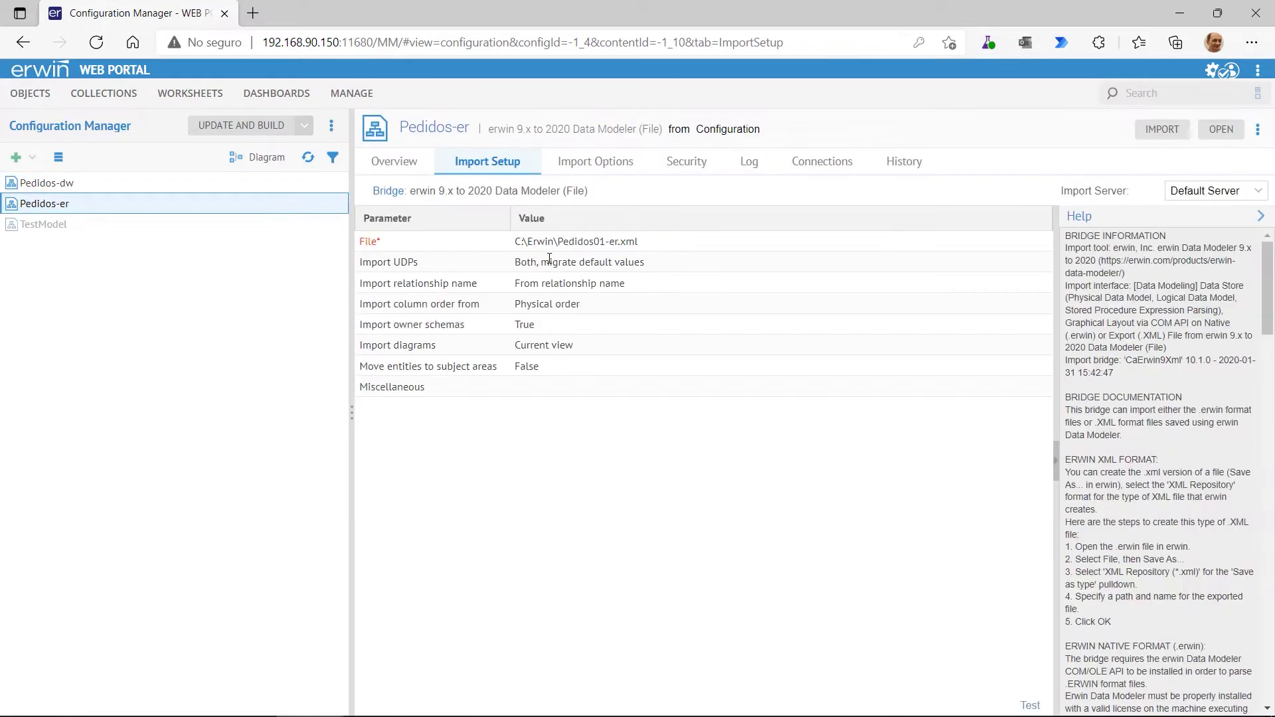
left_click(666, 247)
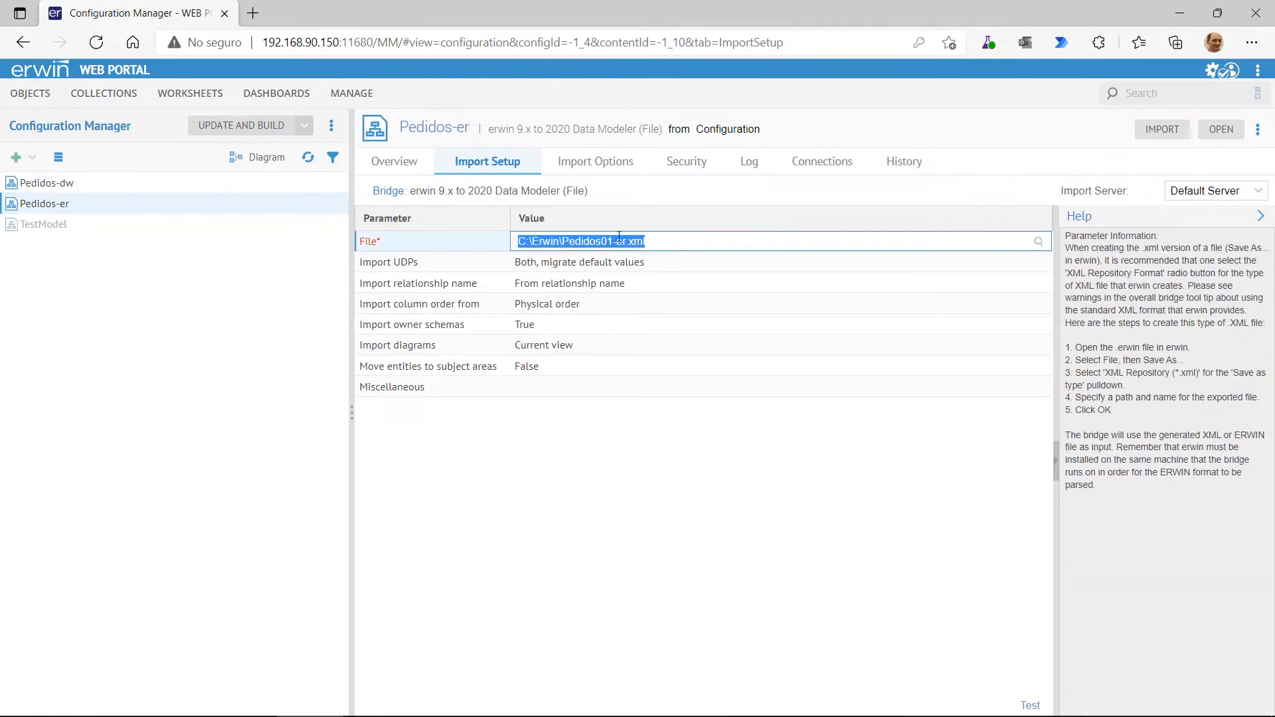
left_click(562, 242)
left_click_drag(562, 241, 503, 242)
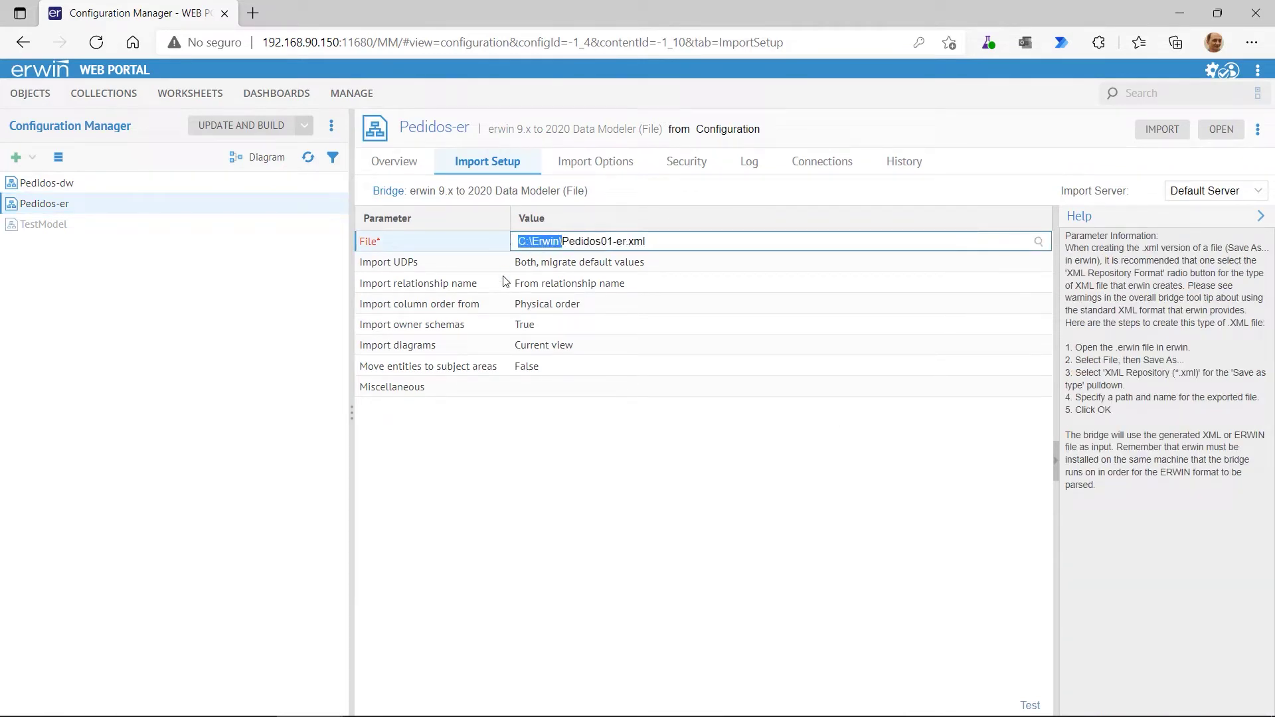
left_click(666, 242, "shift")
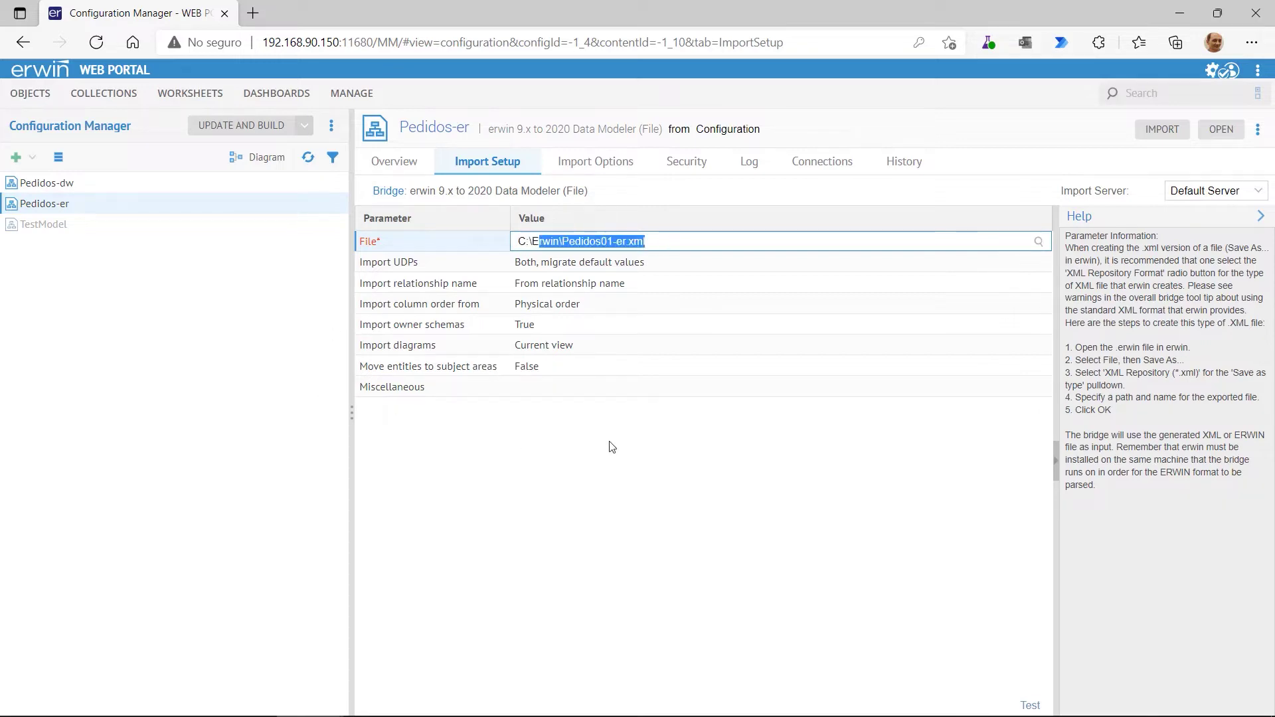
left_click(581, 437)
left_click(77, 186)
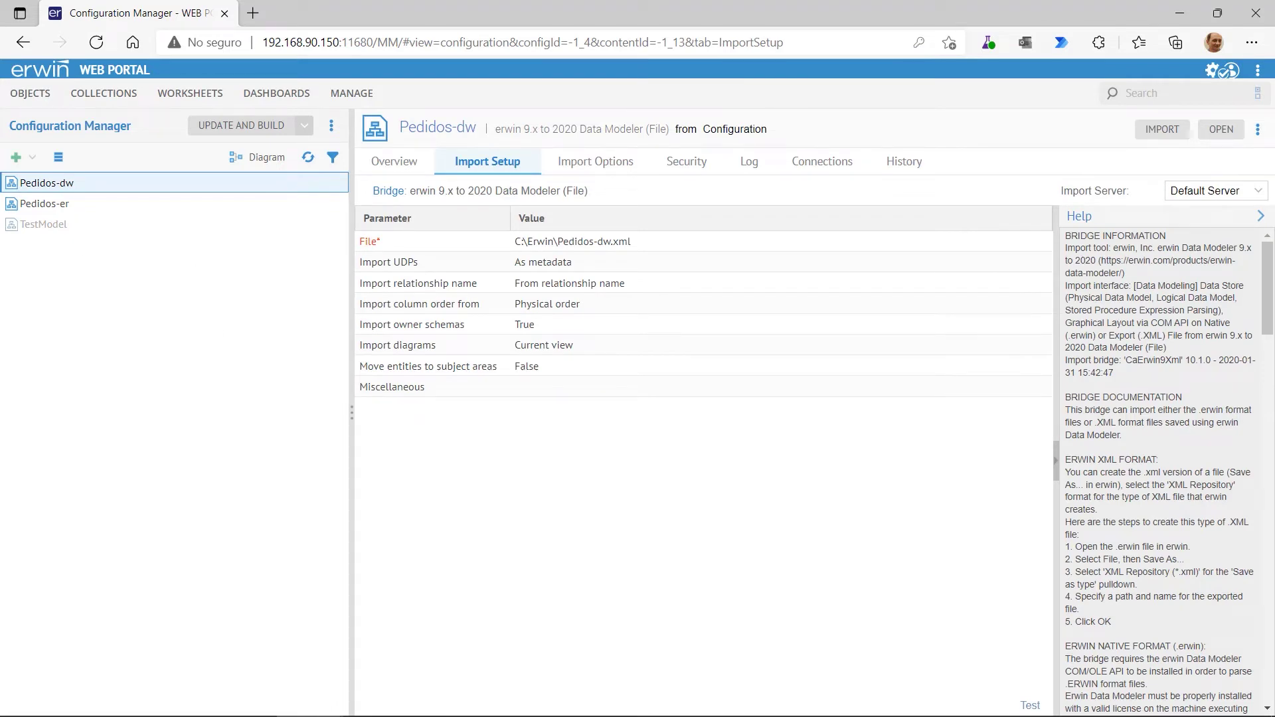
Step: Check the options for adding a model or existing content, browse the repository's Configuration folder, and cancel the content selection
left_click(16, 157)
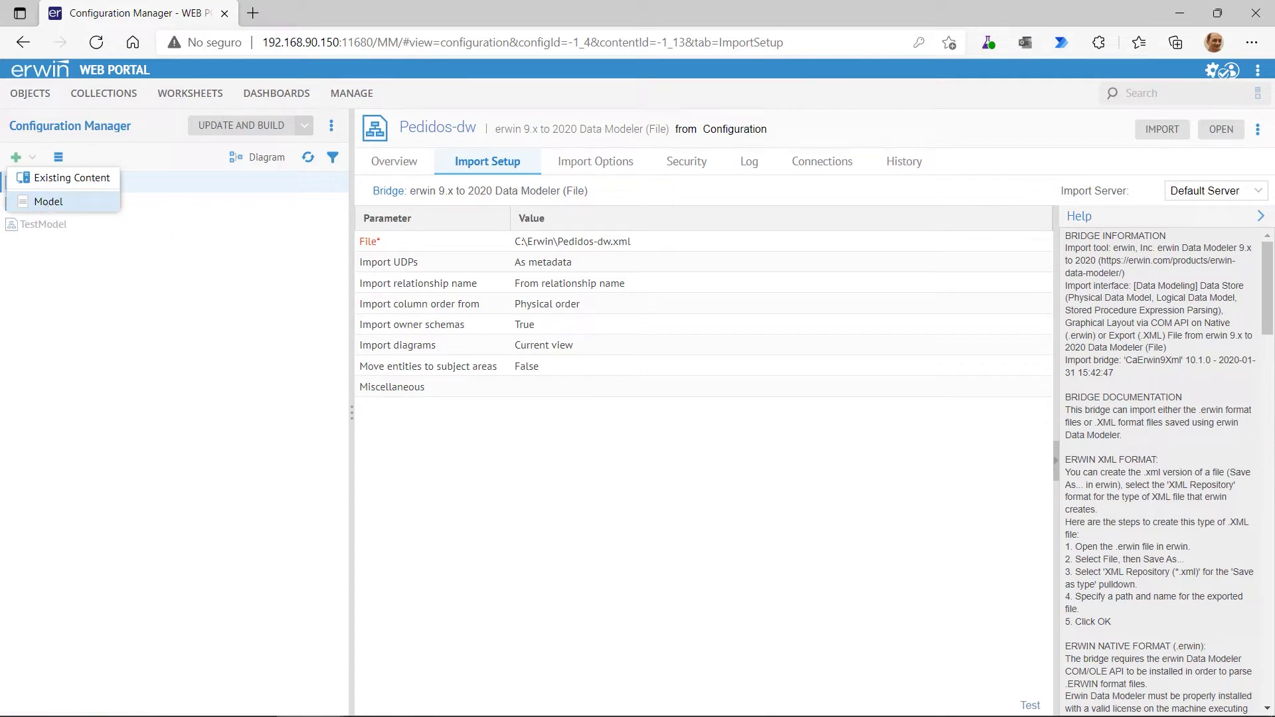
left_click(100, 564)
left_click(16, 156)
left_click(46, 174)
left_click(420, 319)
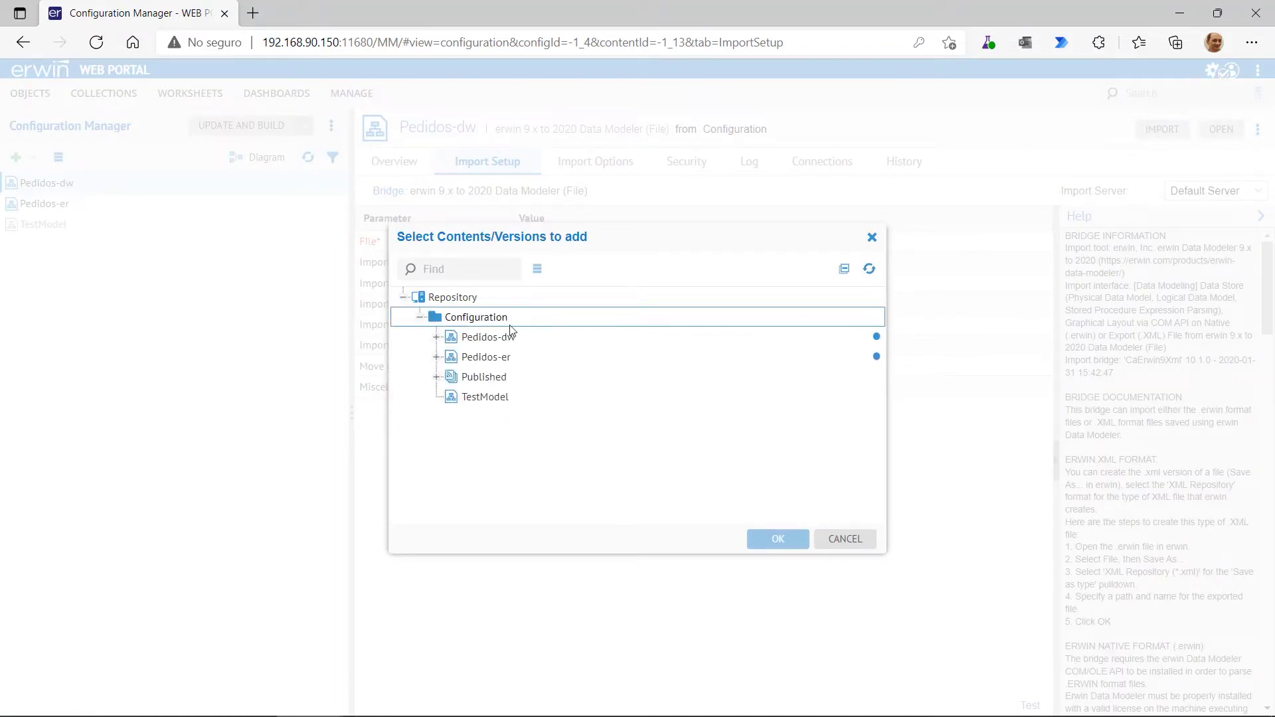
left_click(857, 540)
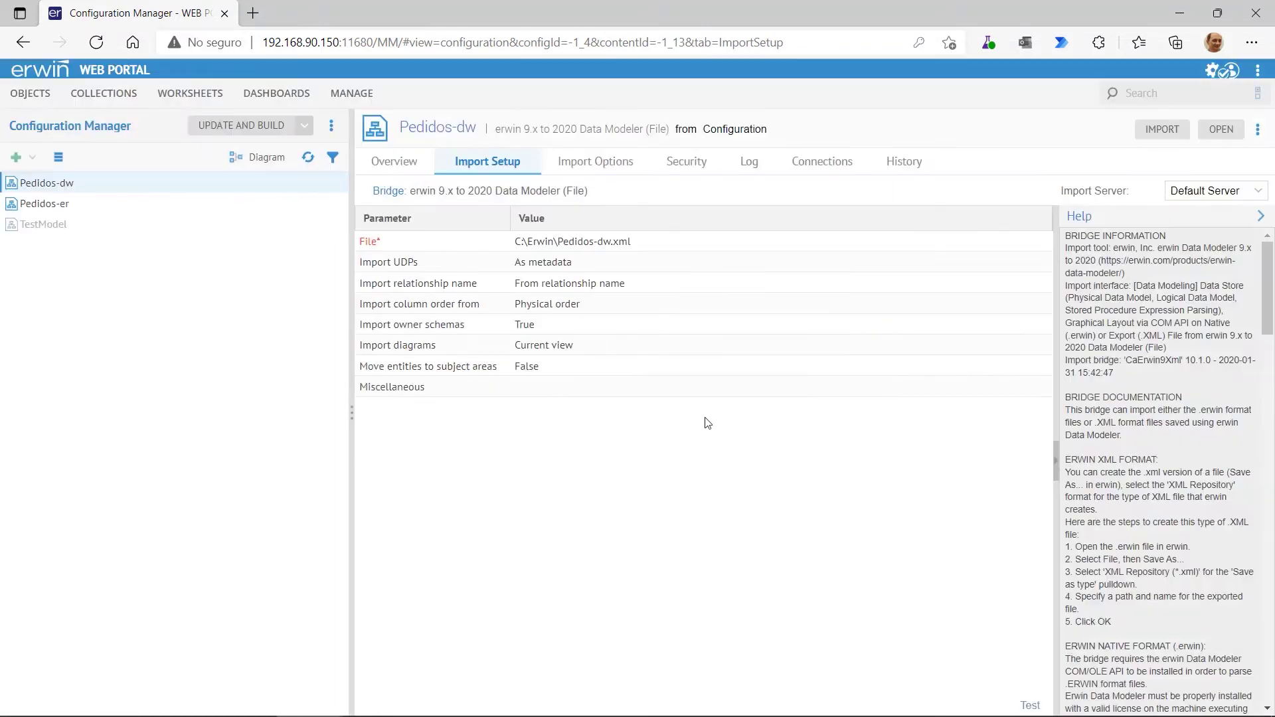
Step: Create a new model named PublicationSystemSample using Default Server and the "erwin 9.x to 2020 Data Modeler (File)" import bridge
left_click(15, 157)
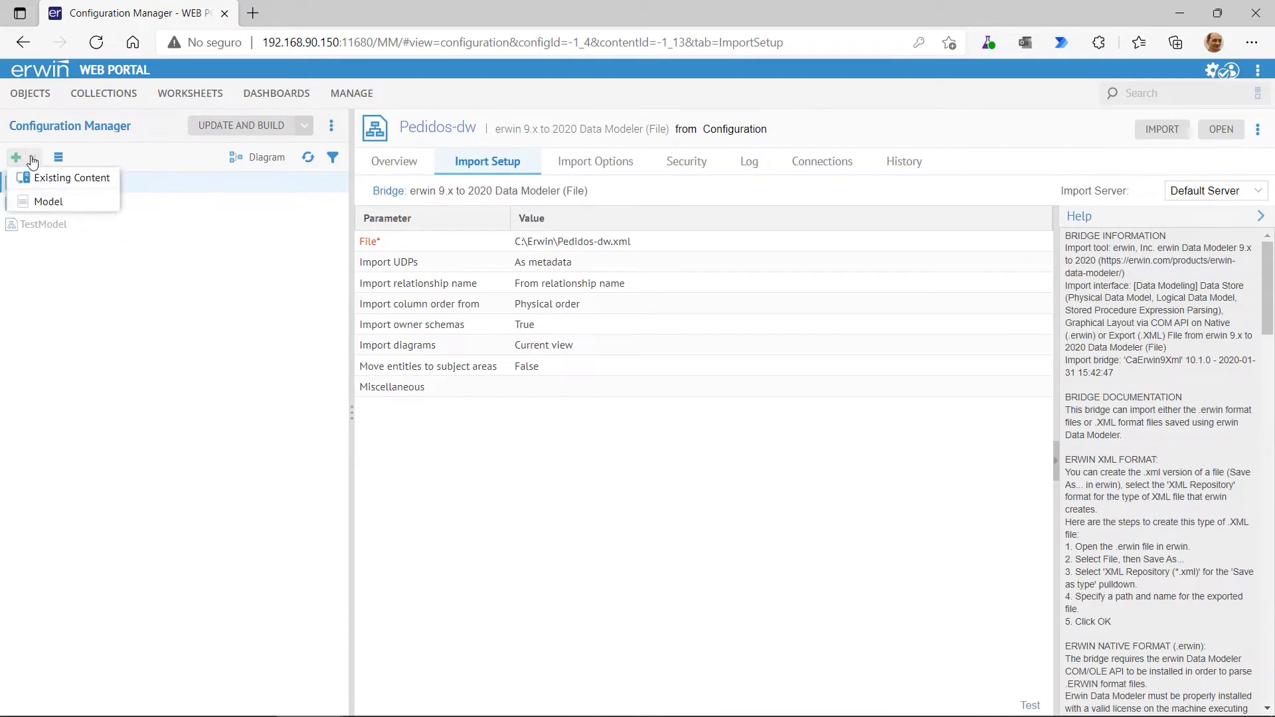
left_click(48, 202)
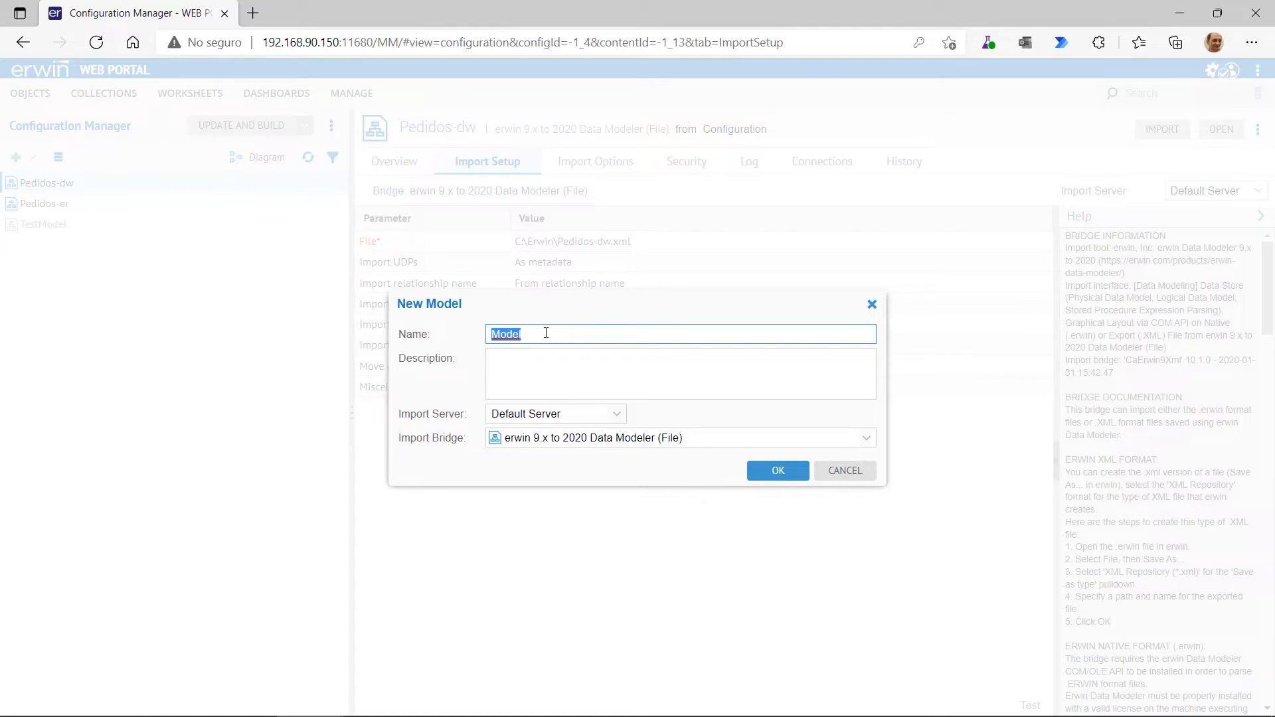
type("PublicationSystem S")
key("BackSpace")
type("stemS")
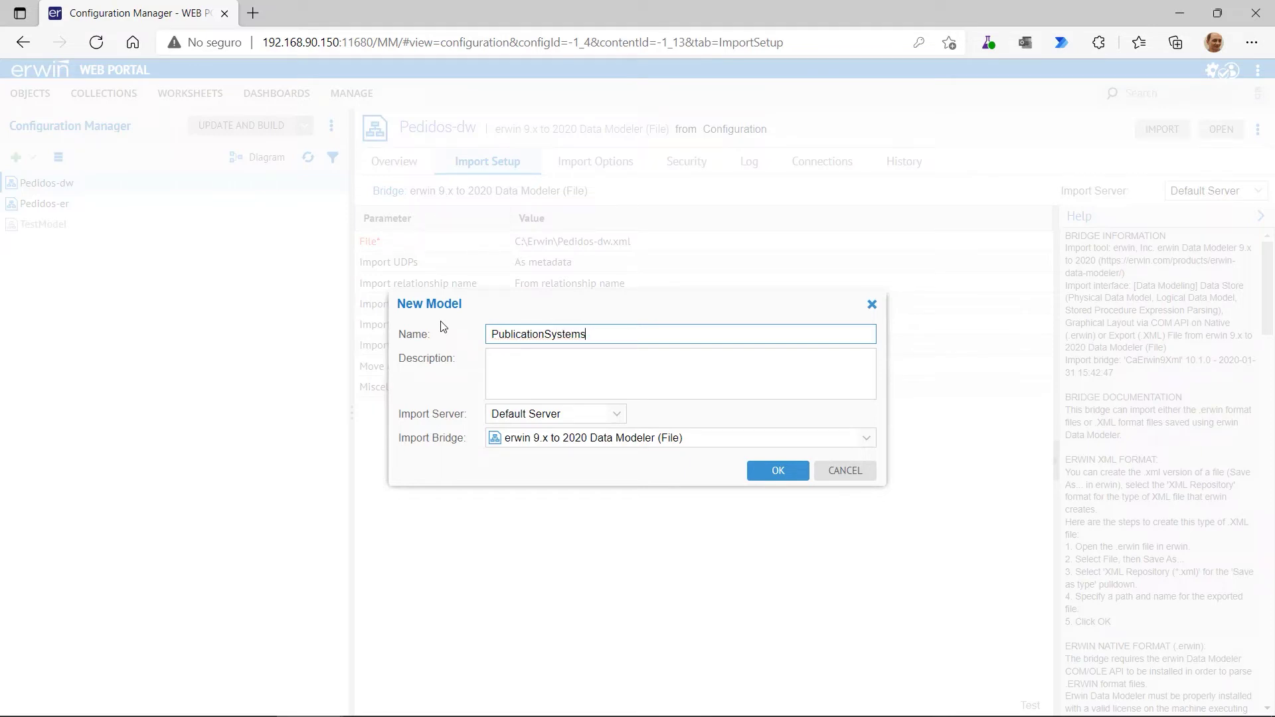
type("ample")
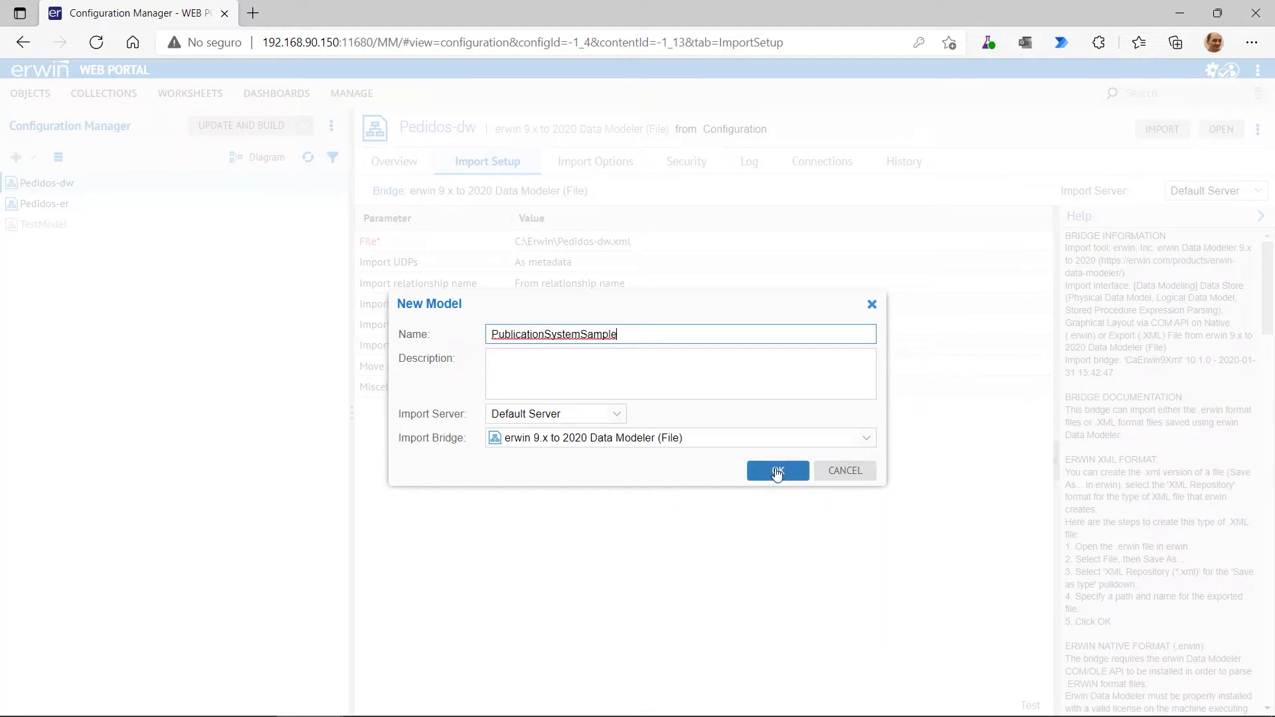
left_click(867, 441)
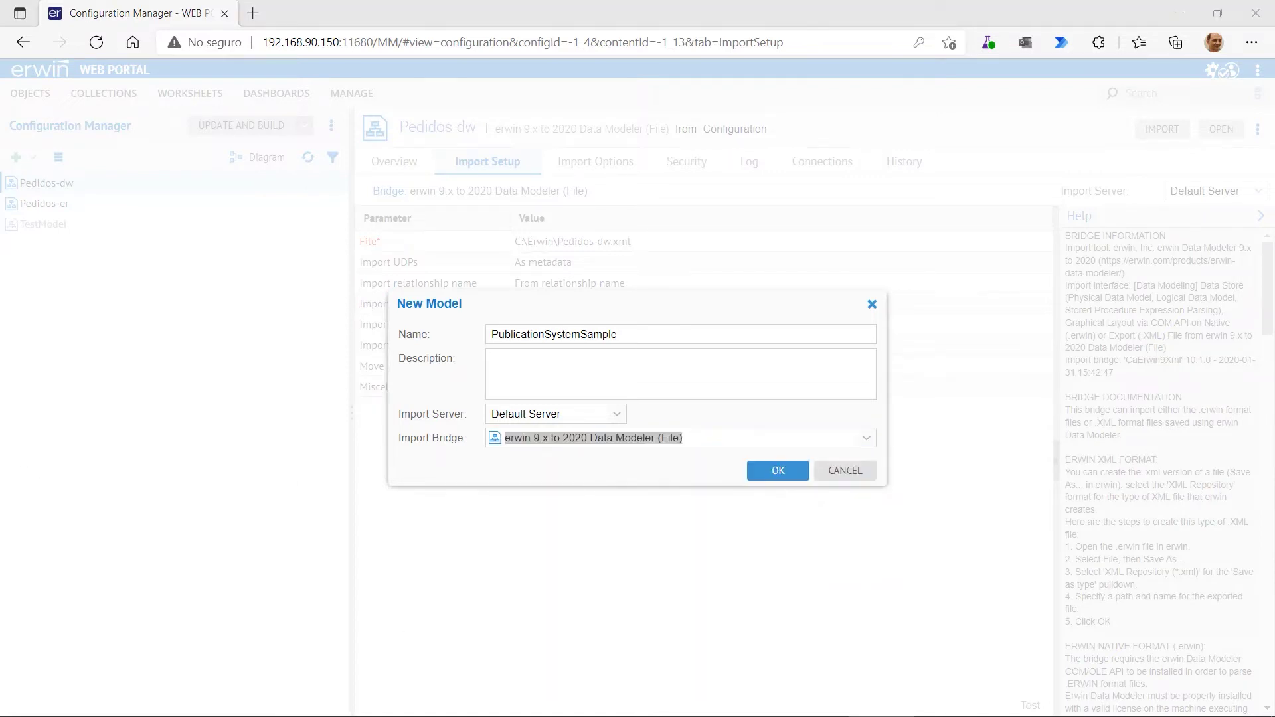
left_click(776, 480)
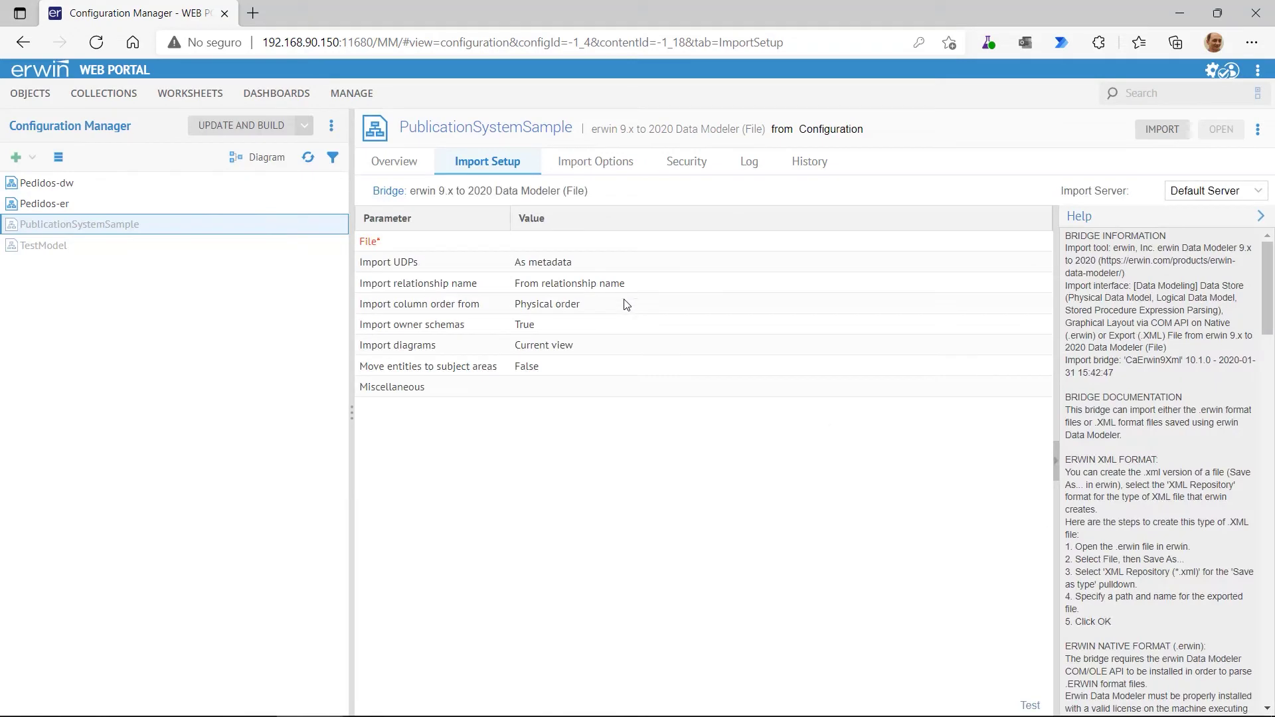
Step: Set the import file of PublicationSystemSample to C:\Erwin\PublicationSystemSample.erwin and save the import setup
left_click(695, 247)
left_click(1043, 251)
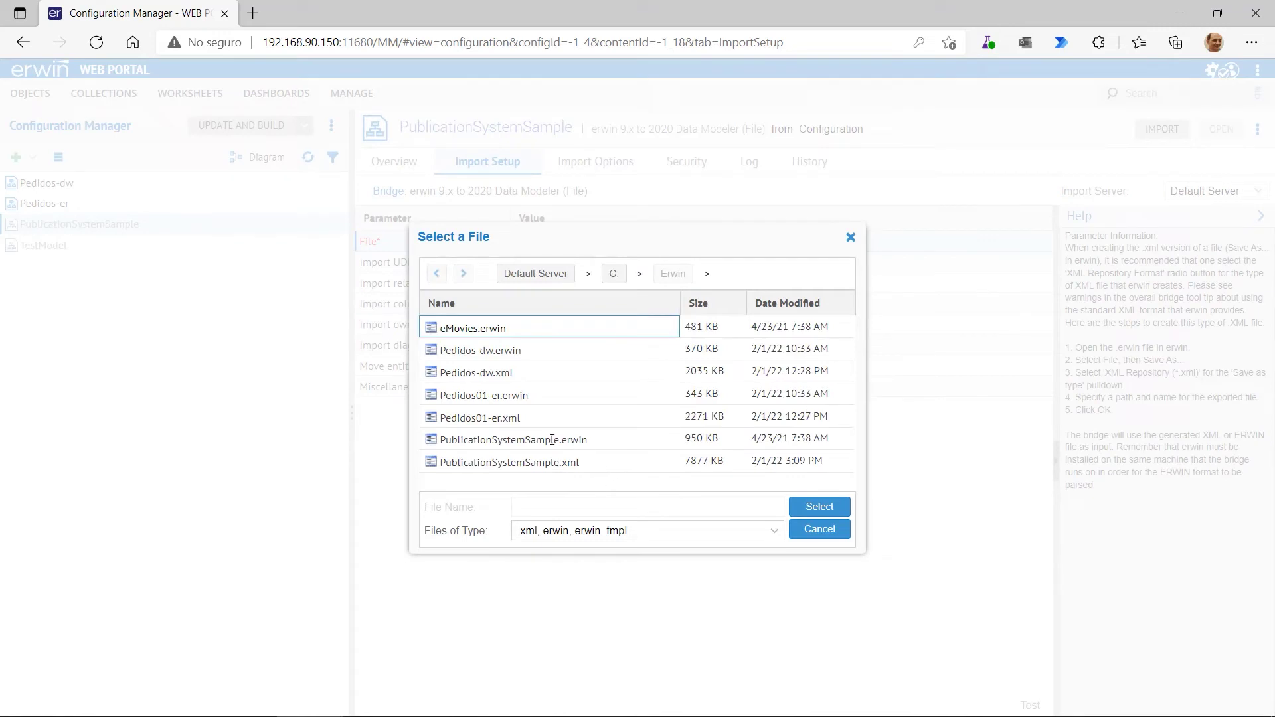
left_click(609, 446)
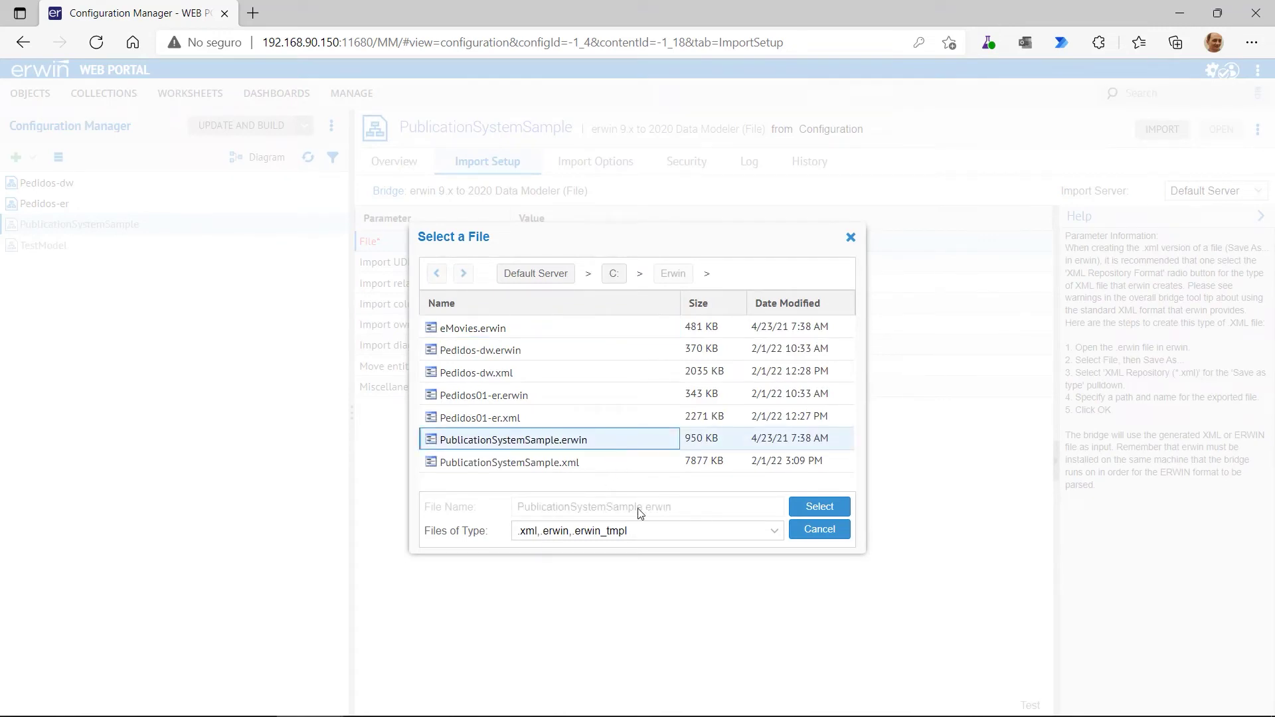
left_click(820, 507)
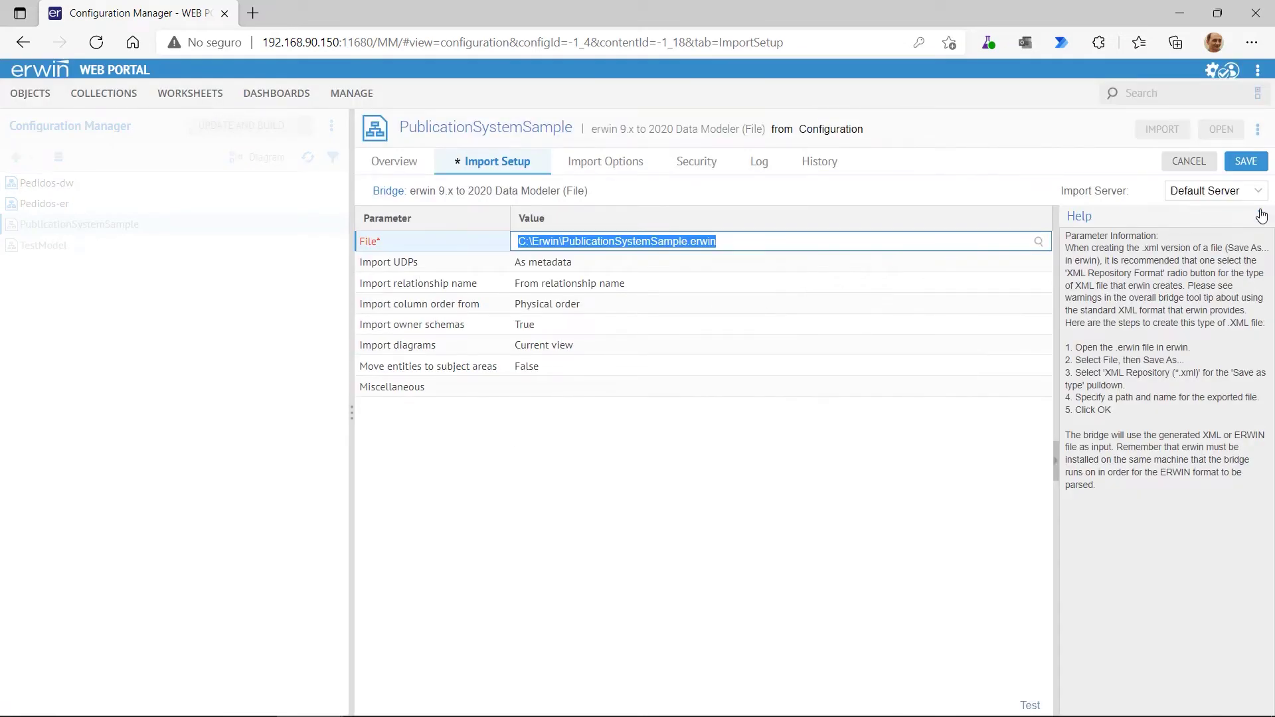
left_click(1234, 164)
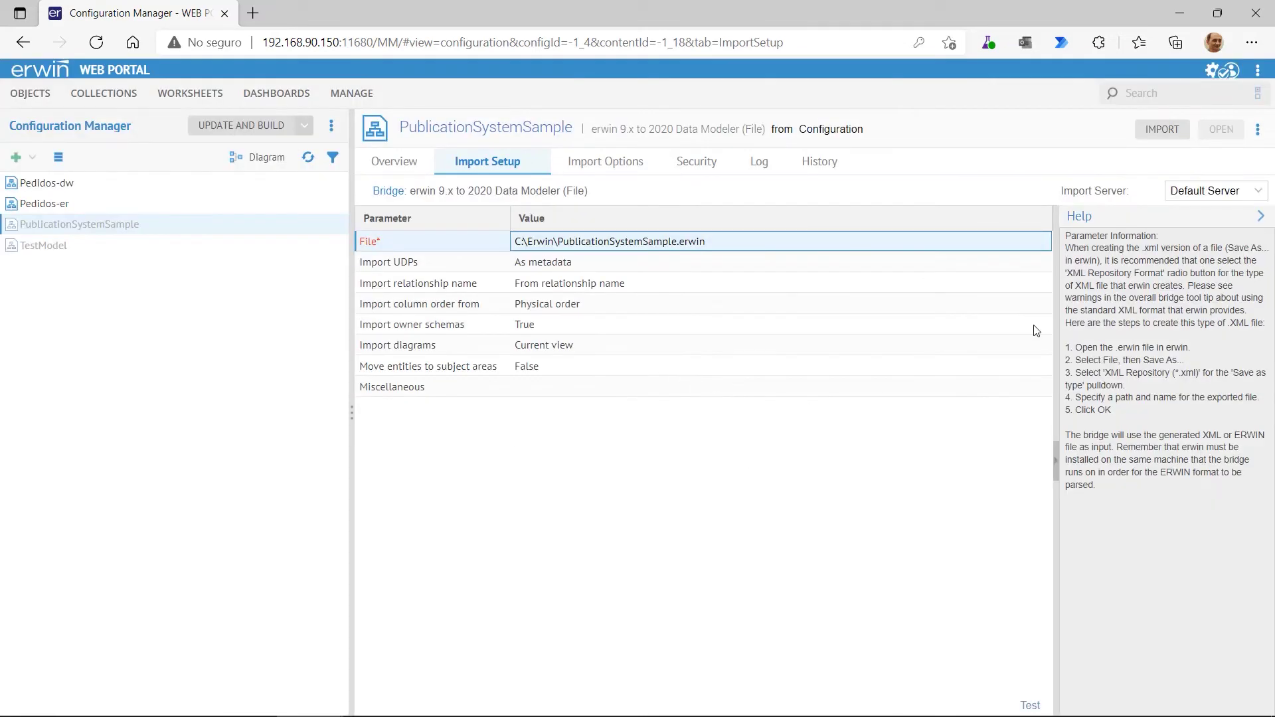
Step: Import the PublicationSystemSample model and clear the completed operations from the operations list
left_click(1163, 129)
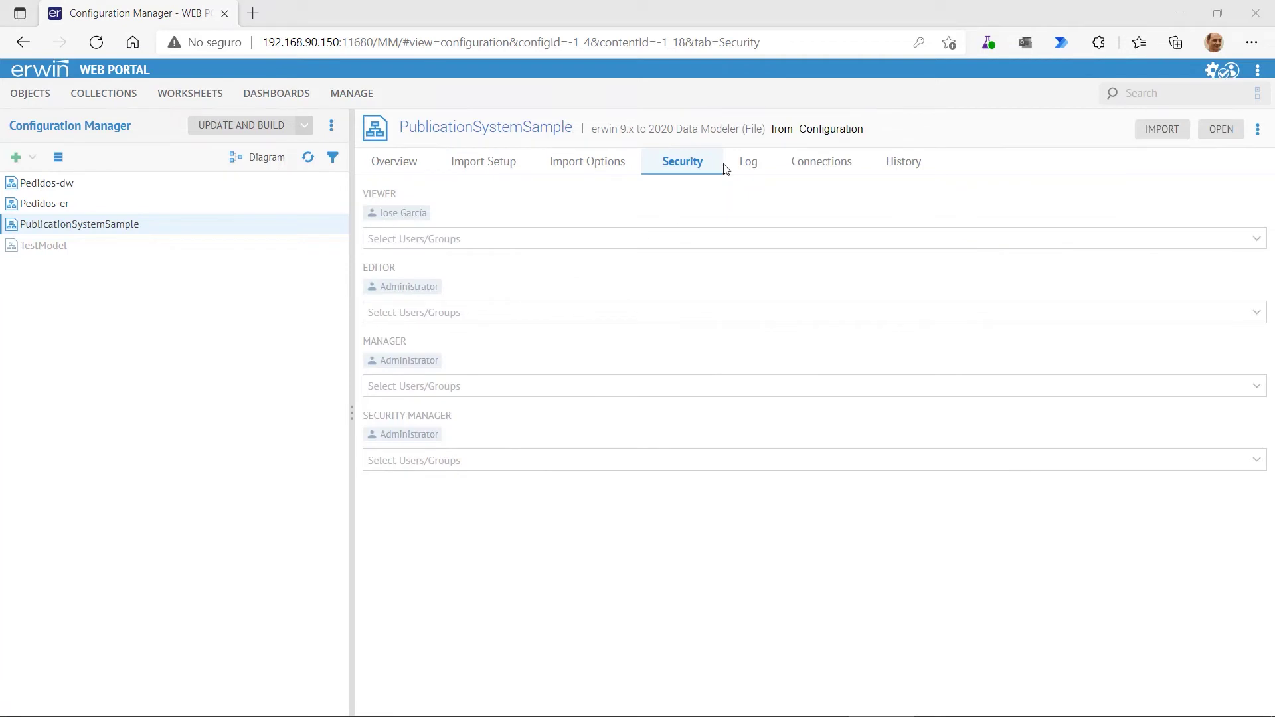
left_click(1225, 70)
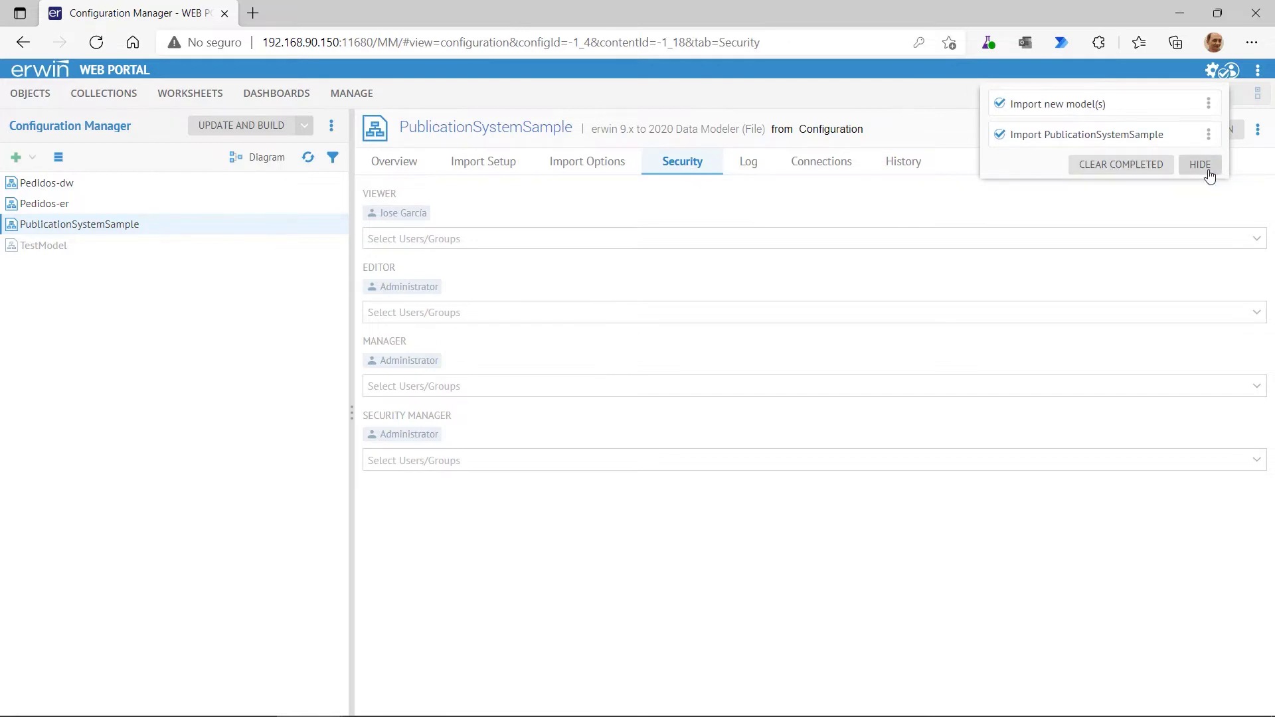
left_click(1115, 172)
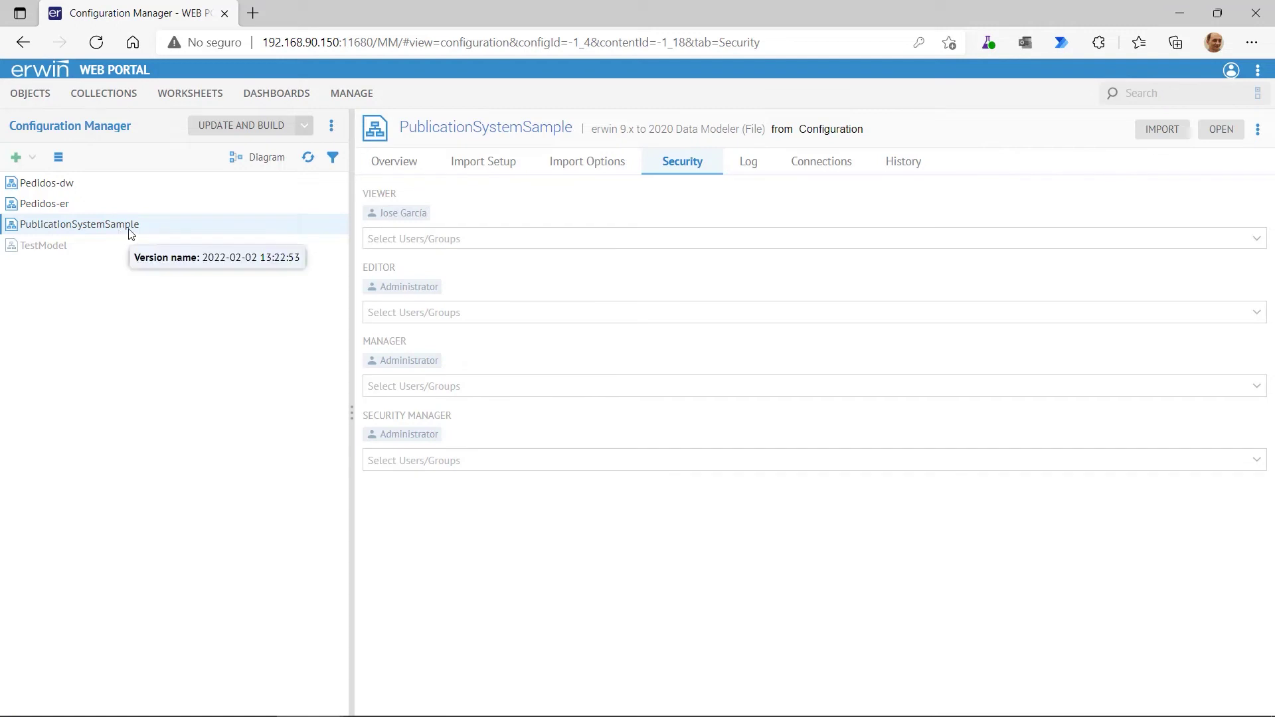
Step: Open the user management page and view the properties of the Administrator account and of the other listed user
left_click(349, 96)
left_click(339, 163)
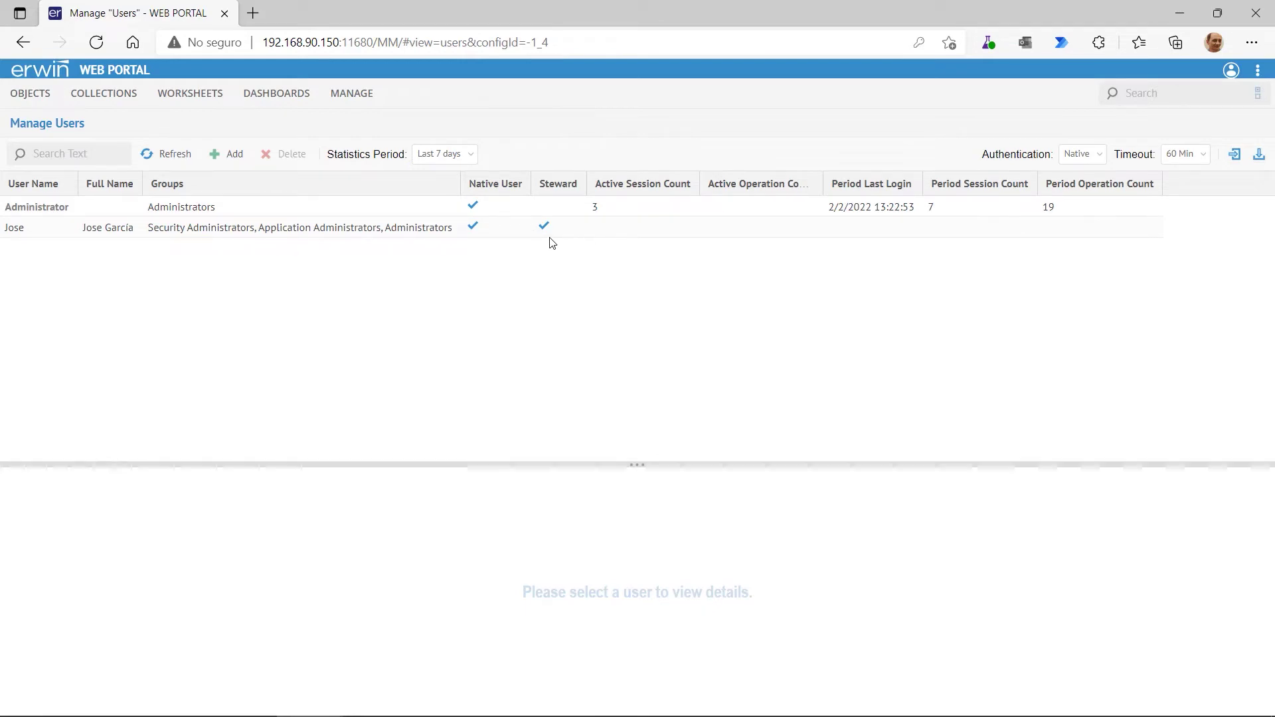
left_click(243, 215)
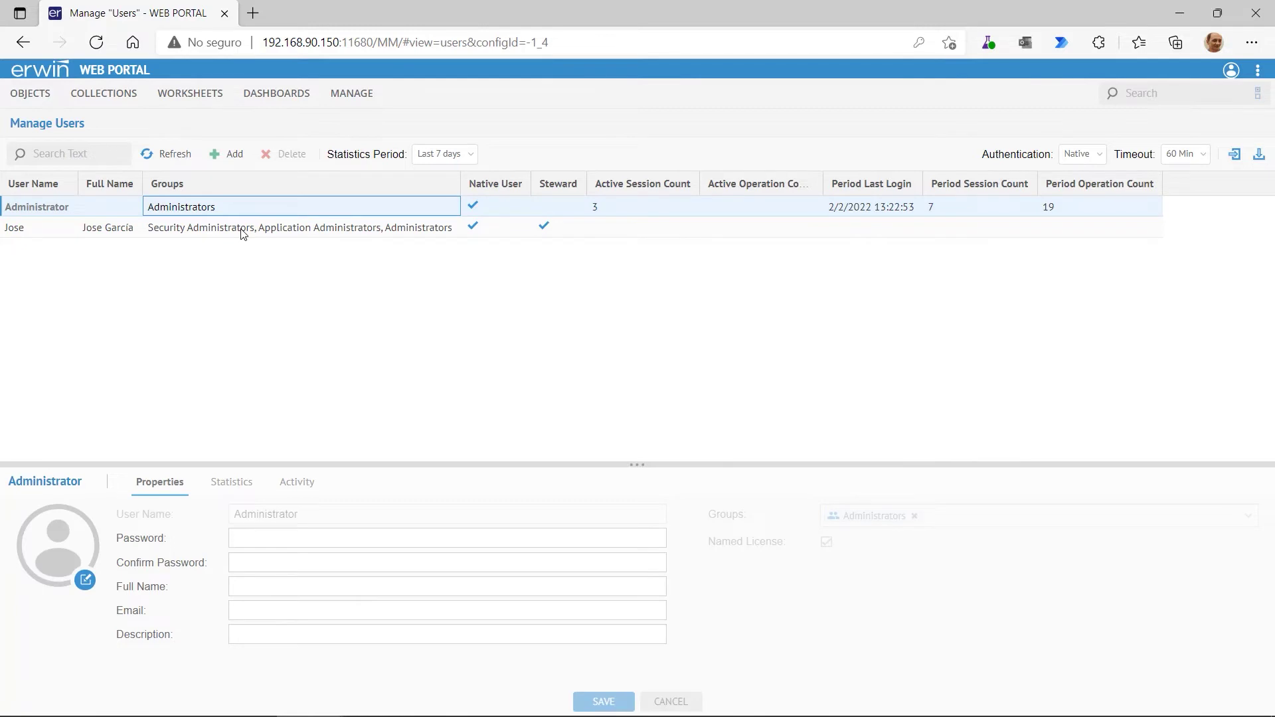
left_click(243, 229)
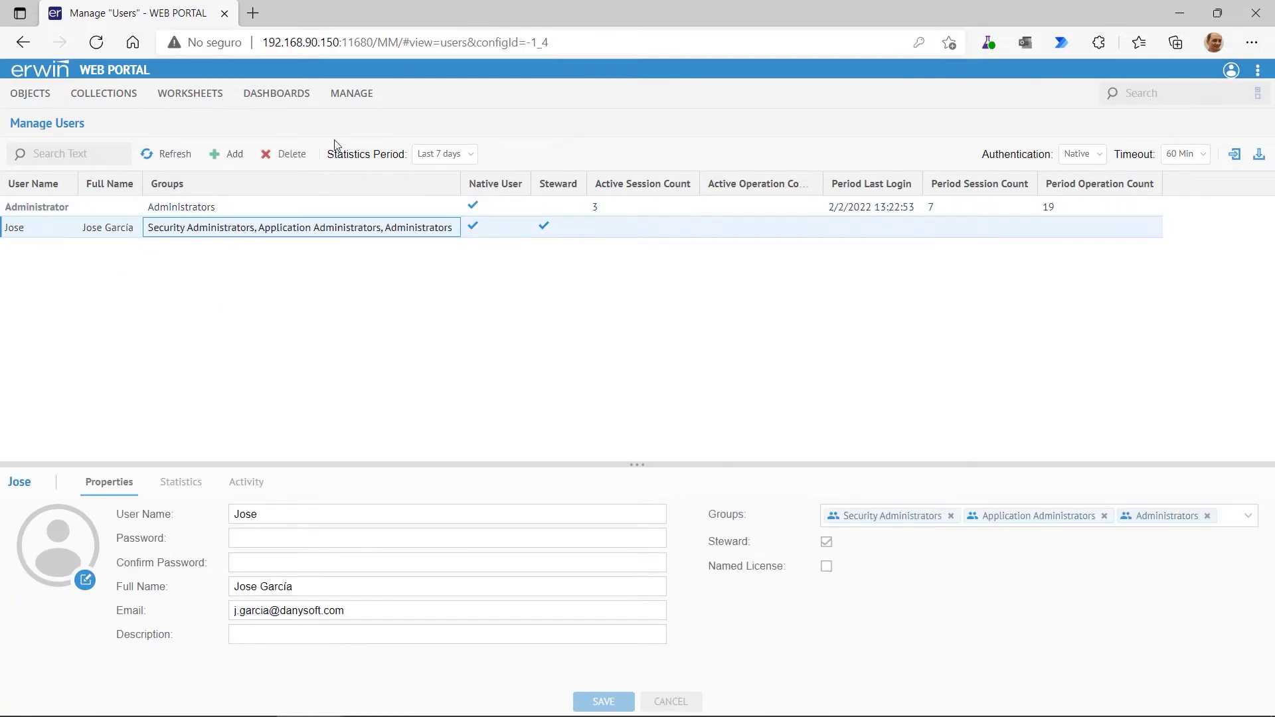
Step: Return to the Configuration Manager and view the overview of PublicationSystemSample
left_click(351, 93)
left_click(359, 119)
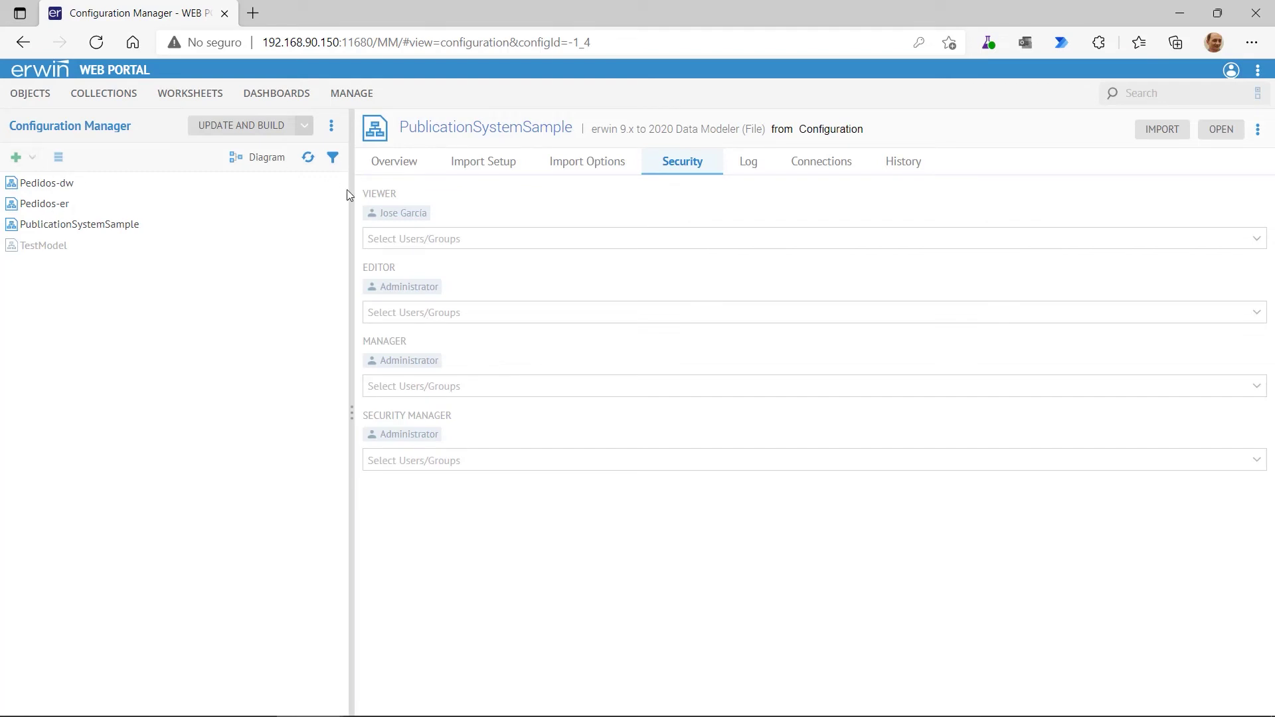
left_click(386, 166)
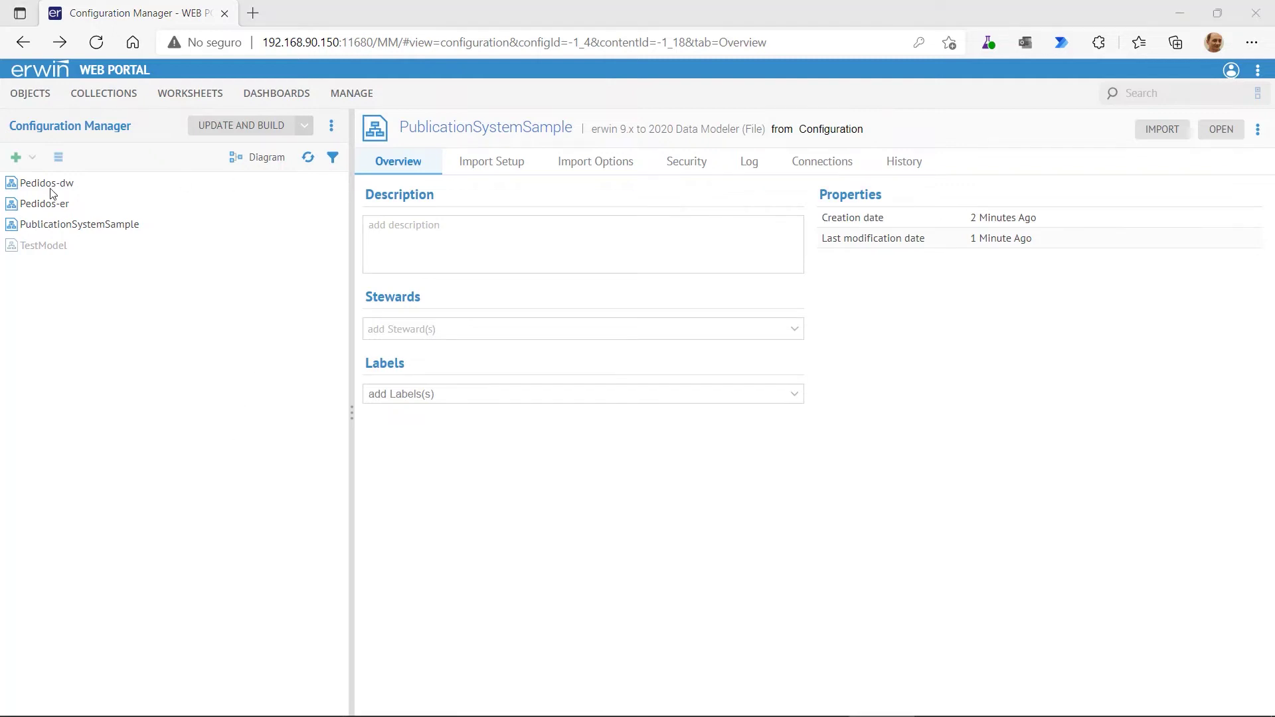
Step: Open the Repository Manager and examine the Configuration folder's security roles and the users and groups selectable as Viewer
left_click(363, 93)
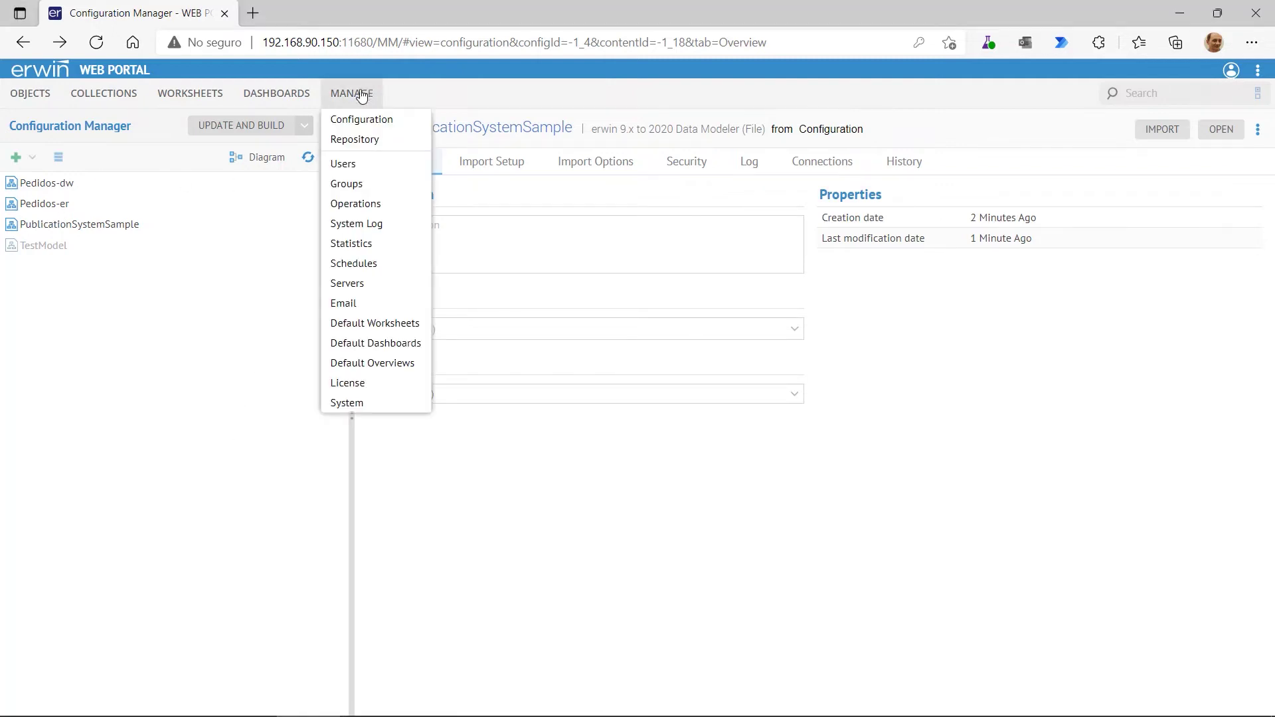
left_click(358, 141)
left_click(73, 201)
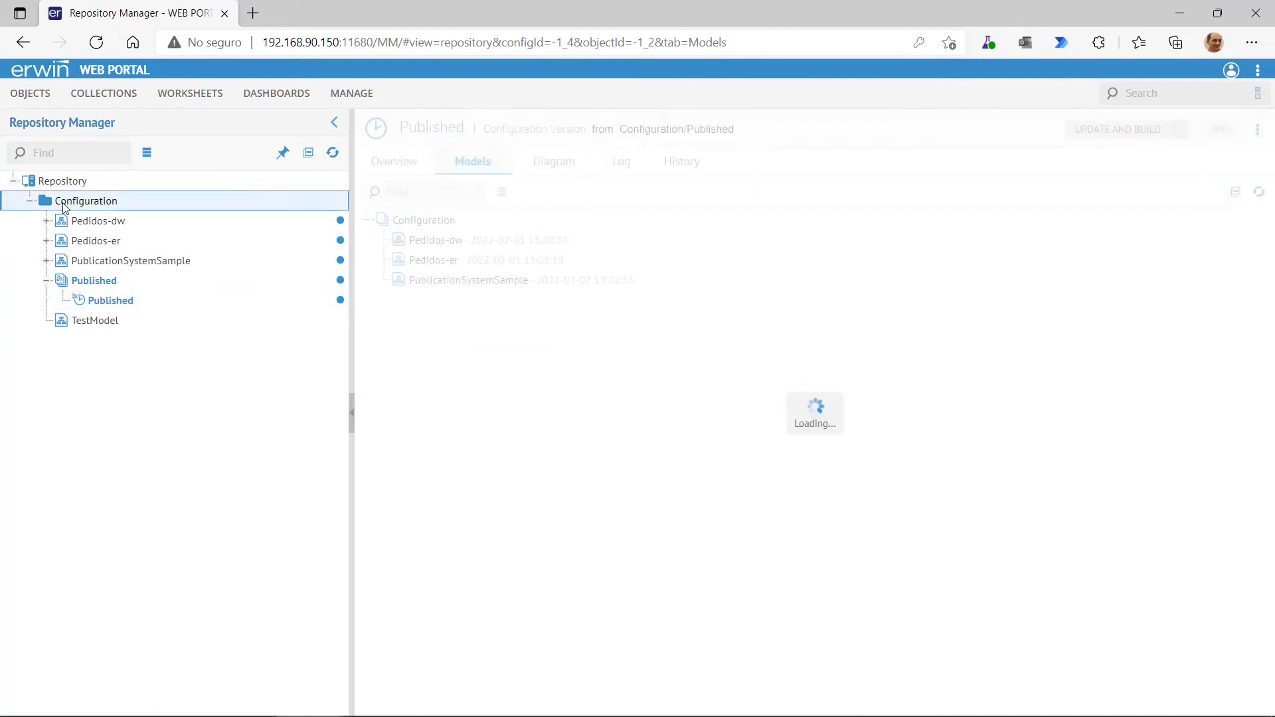
left_click(487, 166)
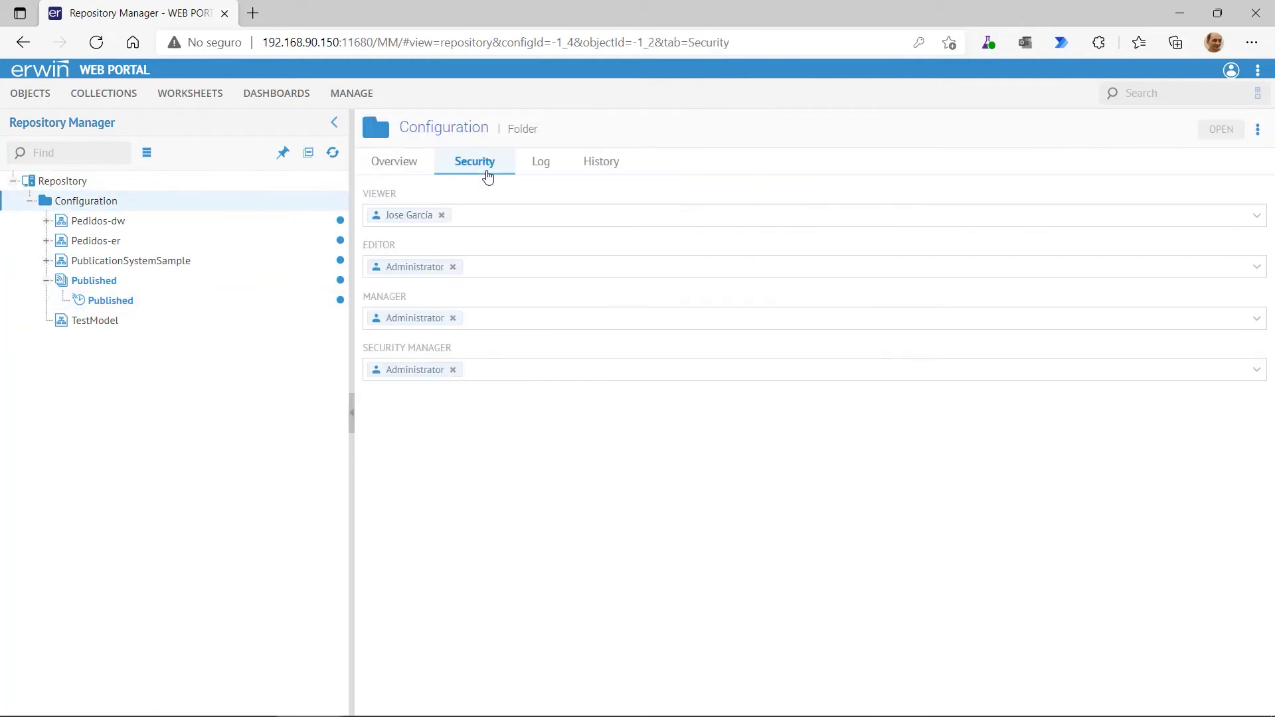
left_click(476, 220)
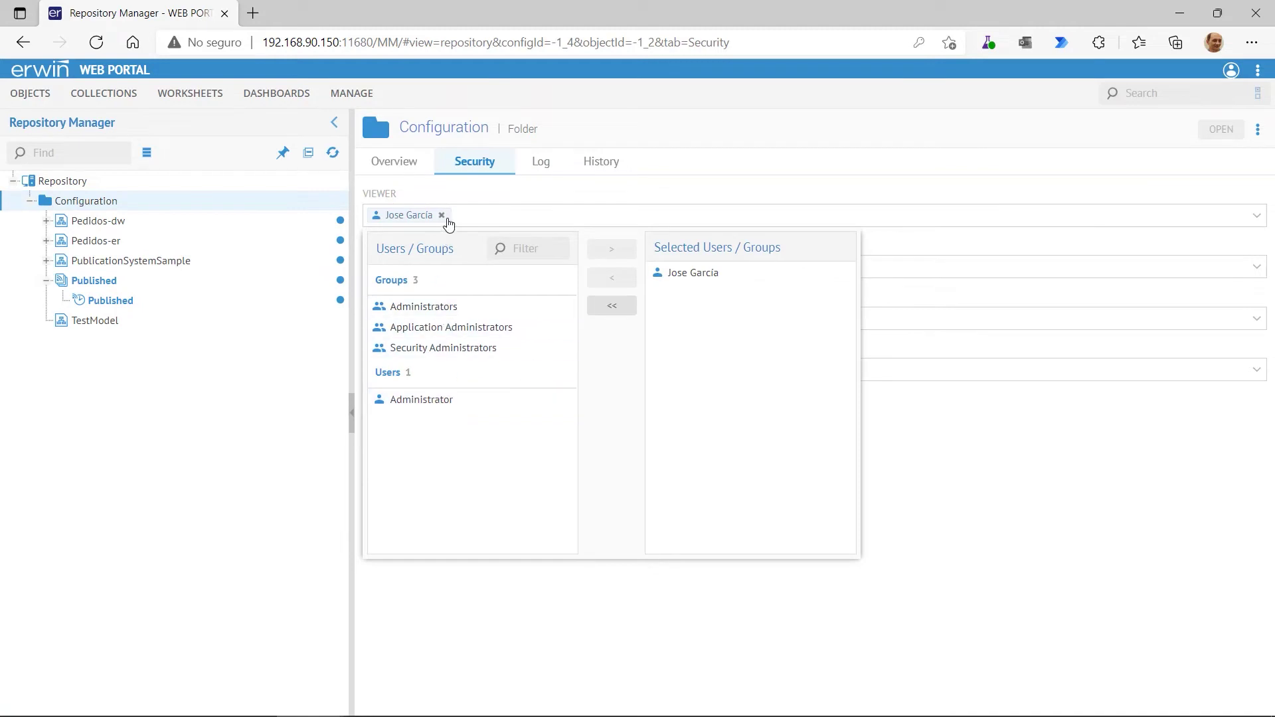
left_click(847, 634)
left_click(485, 220)
Step: Check which new items the Repository root can create, dismiss the options, and reopen the Configuration folder's security roles
left_click(59, 181)
right_click(58, 183)
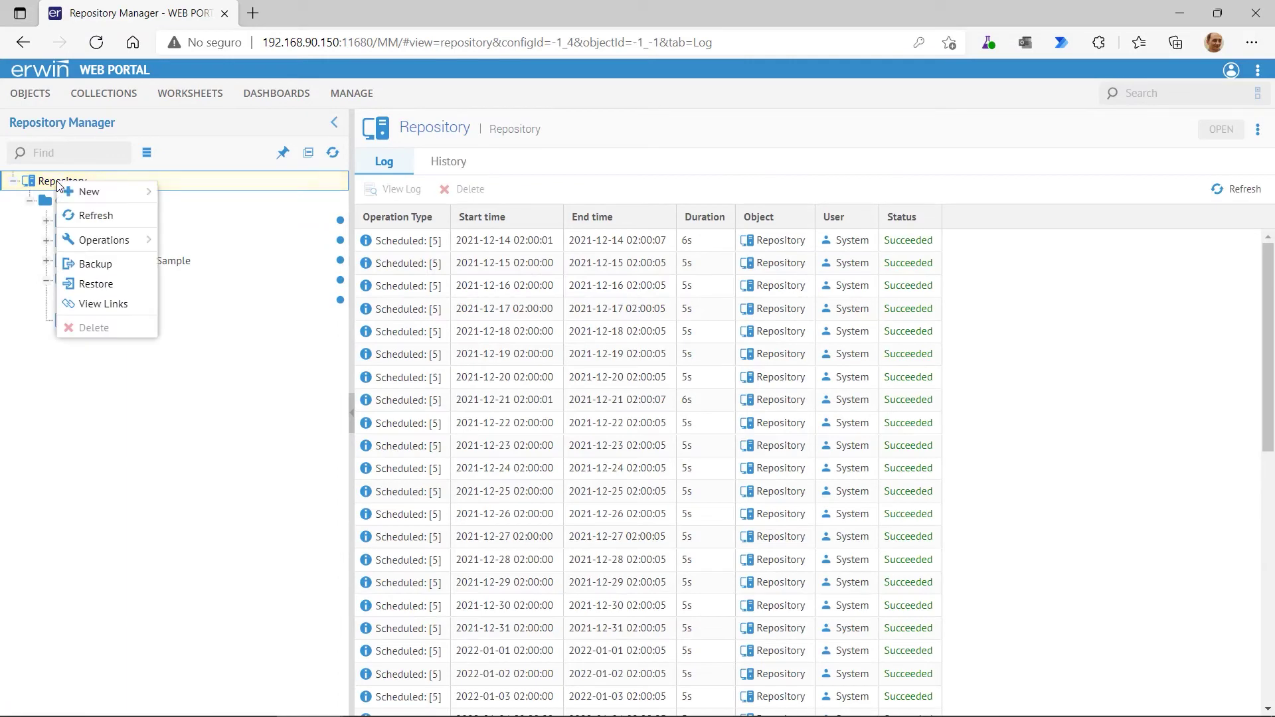
mouse_move(83, 192)
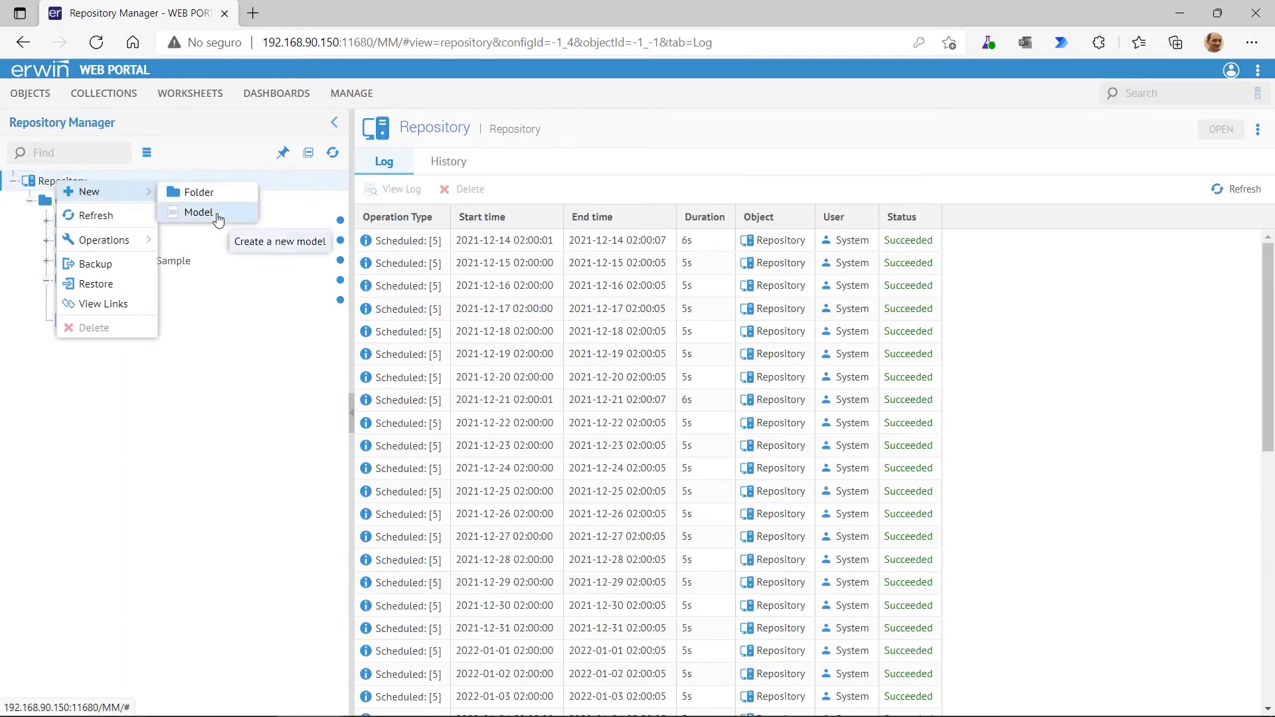
left_click(99, 390)
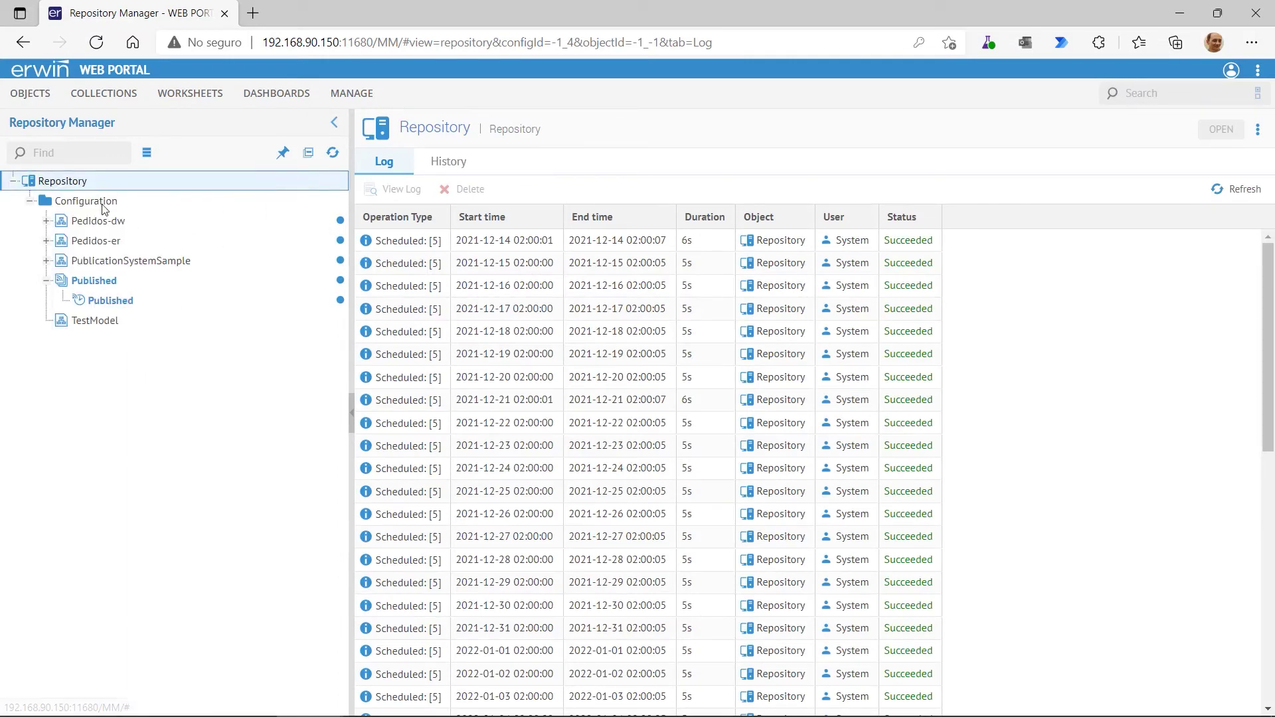
left_click(86, 200)
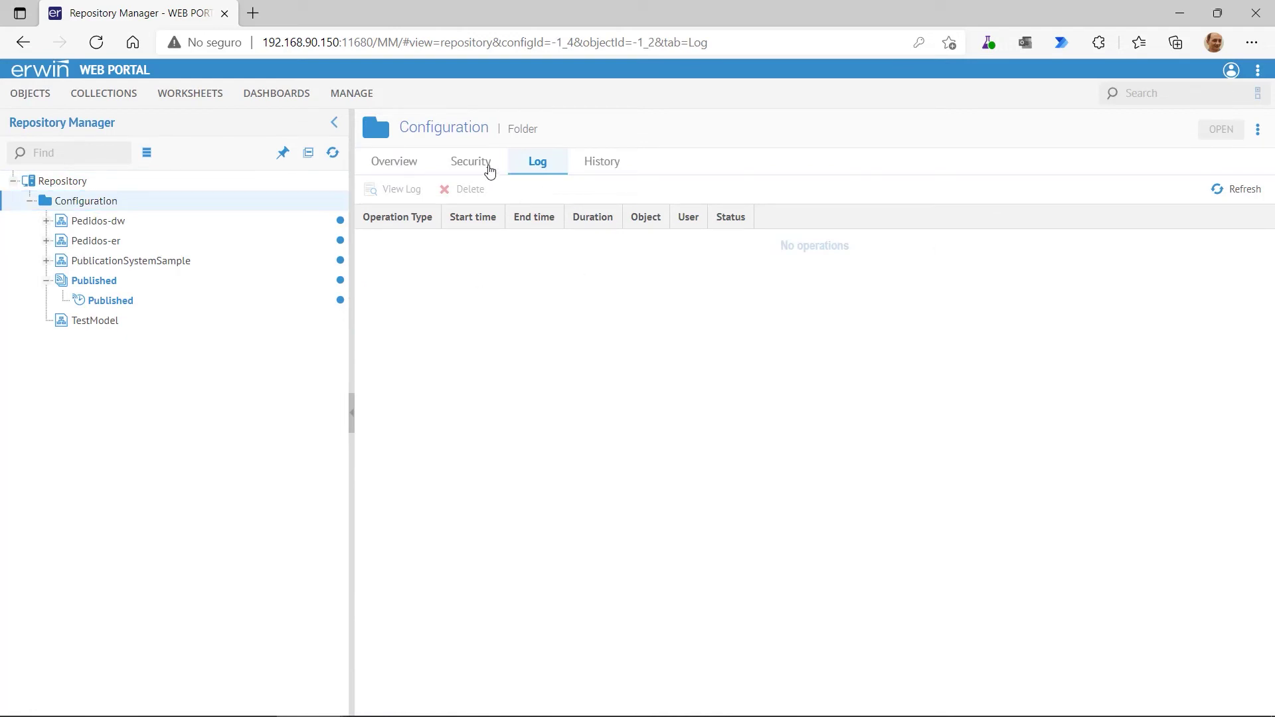
left_click(472, 162)
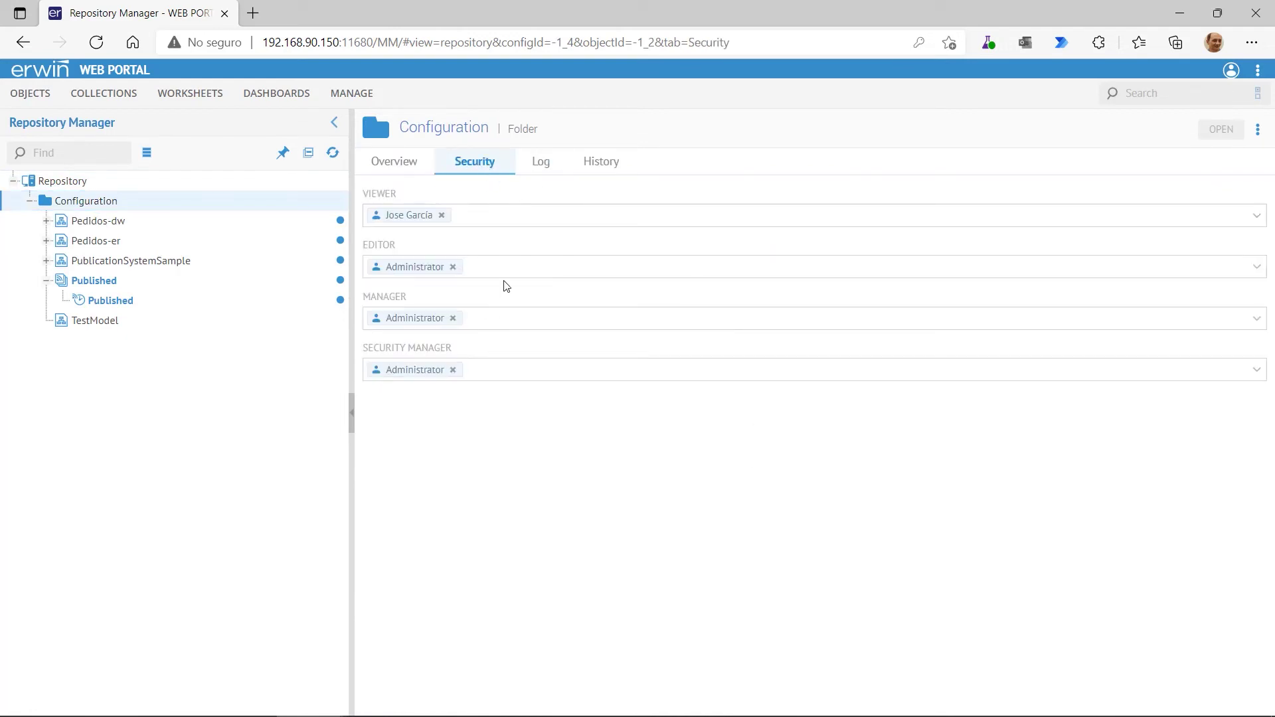
Step: Review the security roles of Pedidos-dw and PublicationSystemSample, and expand PublicationSystemSample to show its imported version
left_click(99, 221)
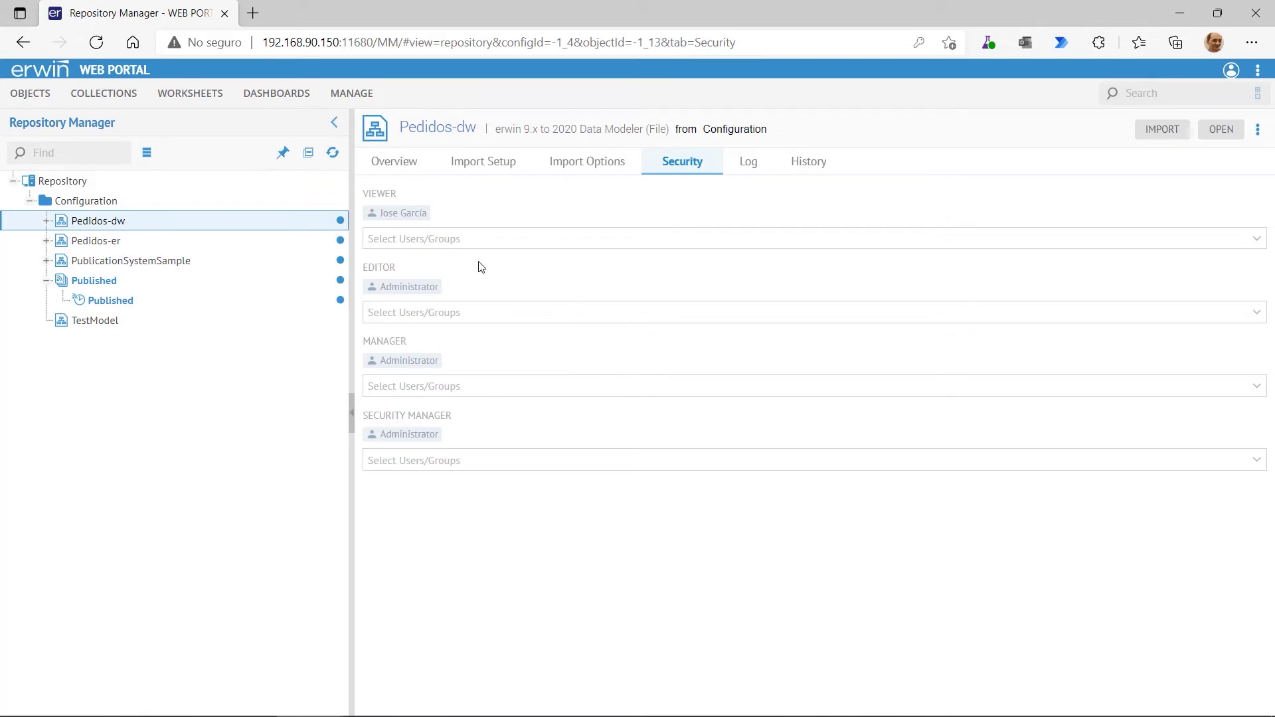
left_click(147, 265)
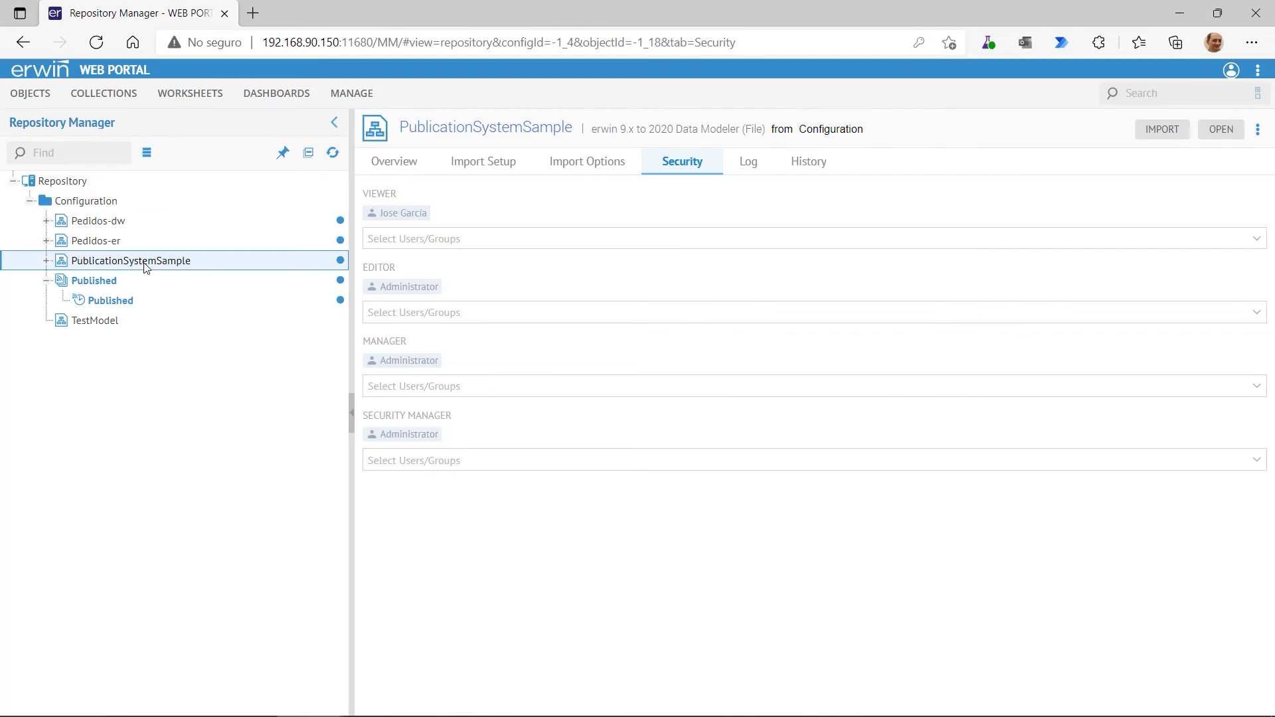
left_click(46, 261)
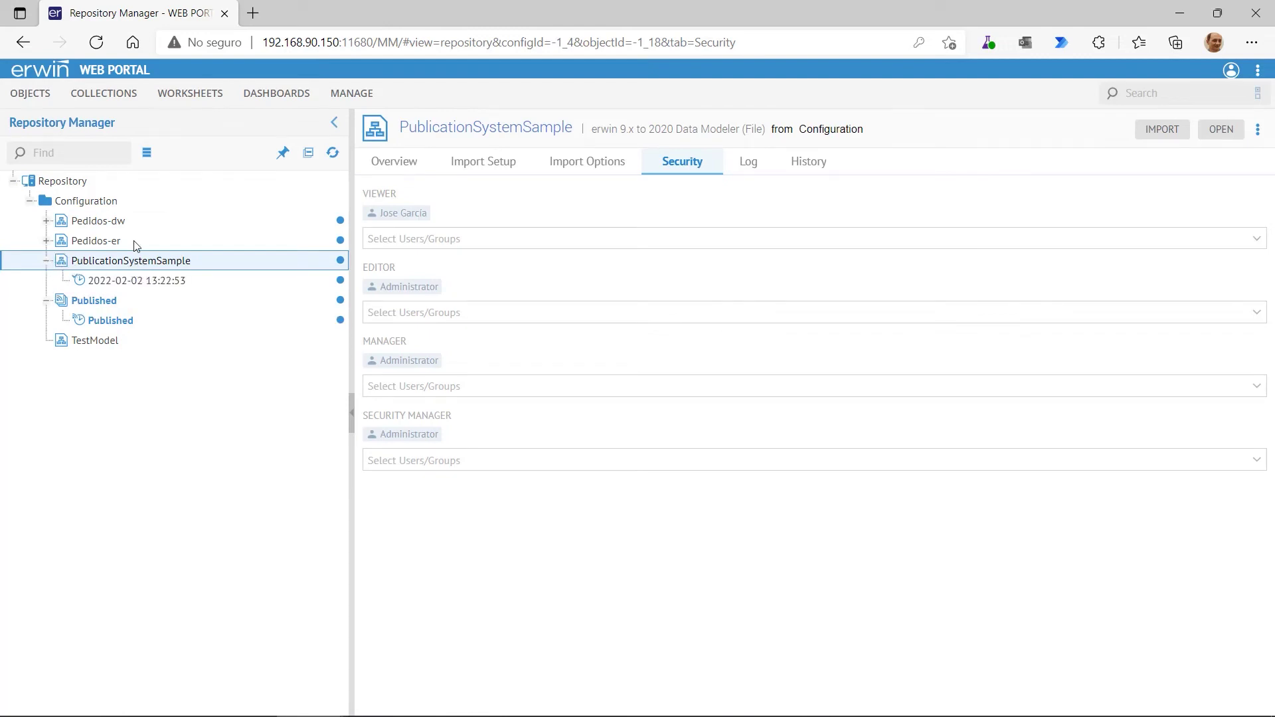
Step: Open the Object Explorer, expand PublicationSystemSample and view the model's overview
left_click(38, 97)
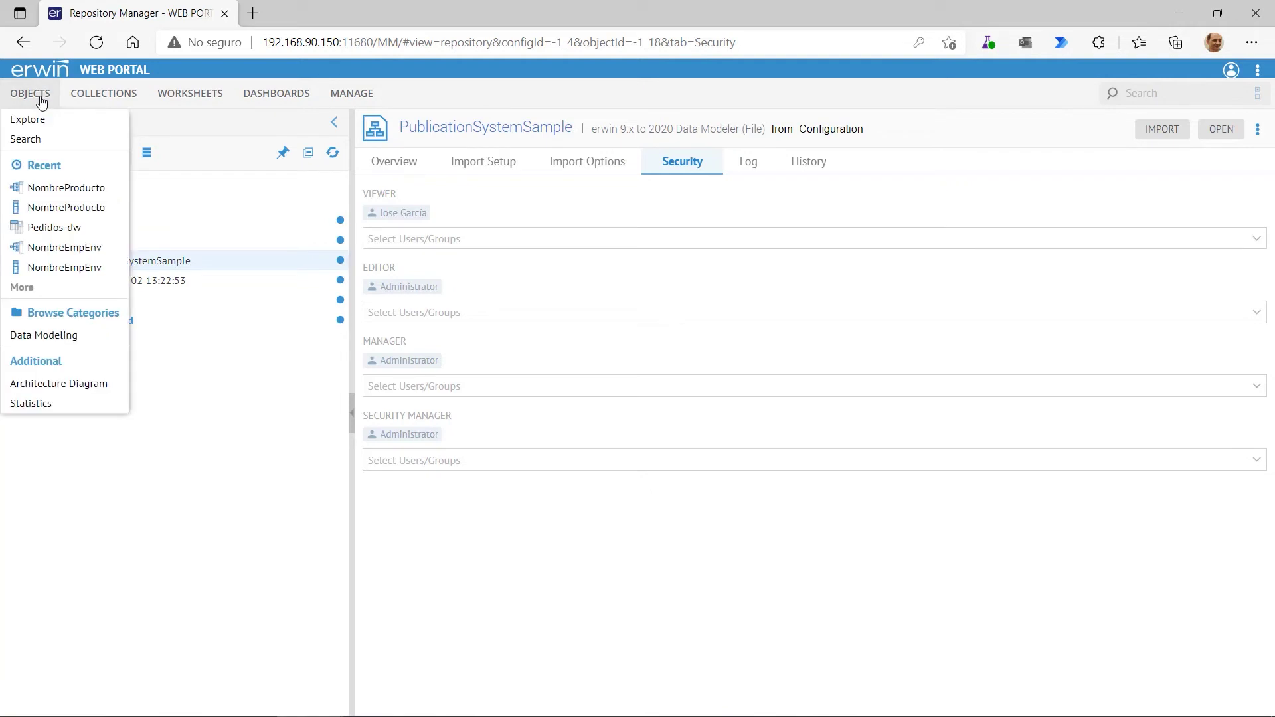
left_click(32, 121)
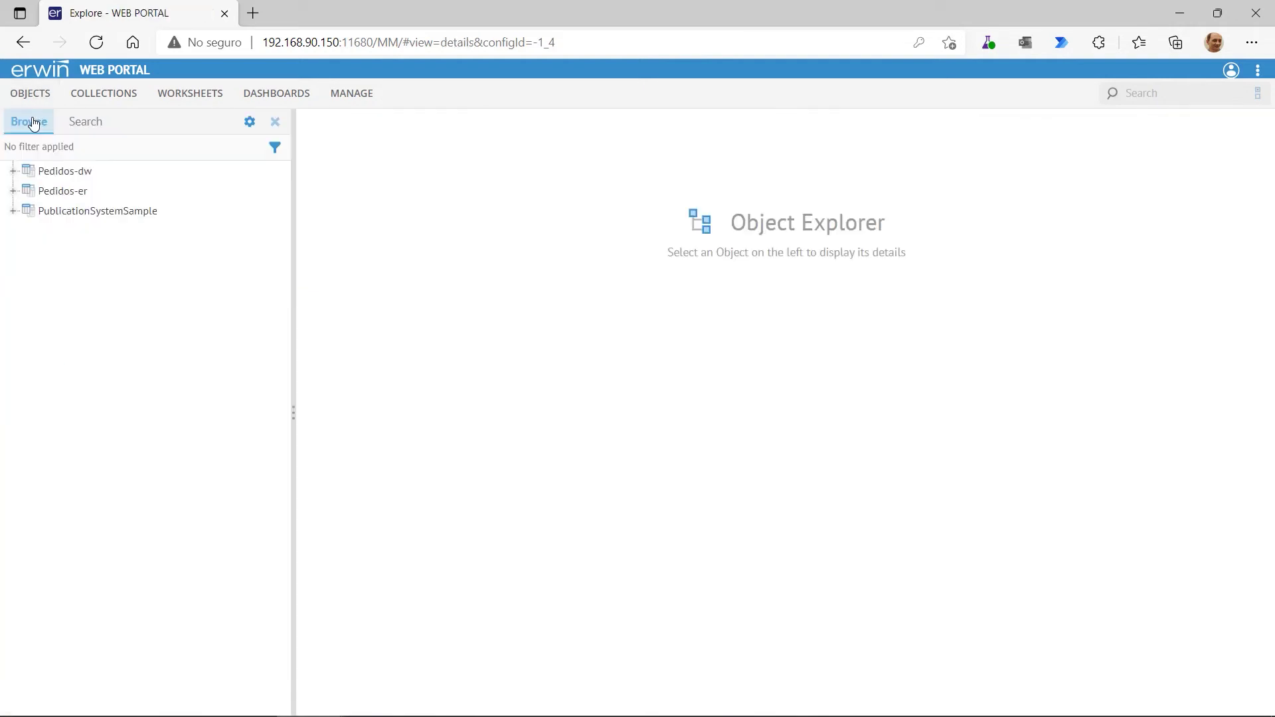
left_click(12, 211)
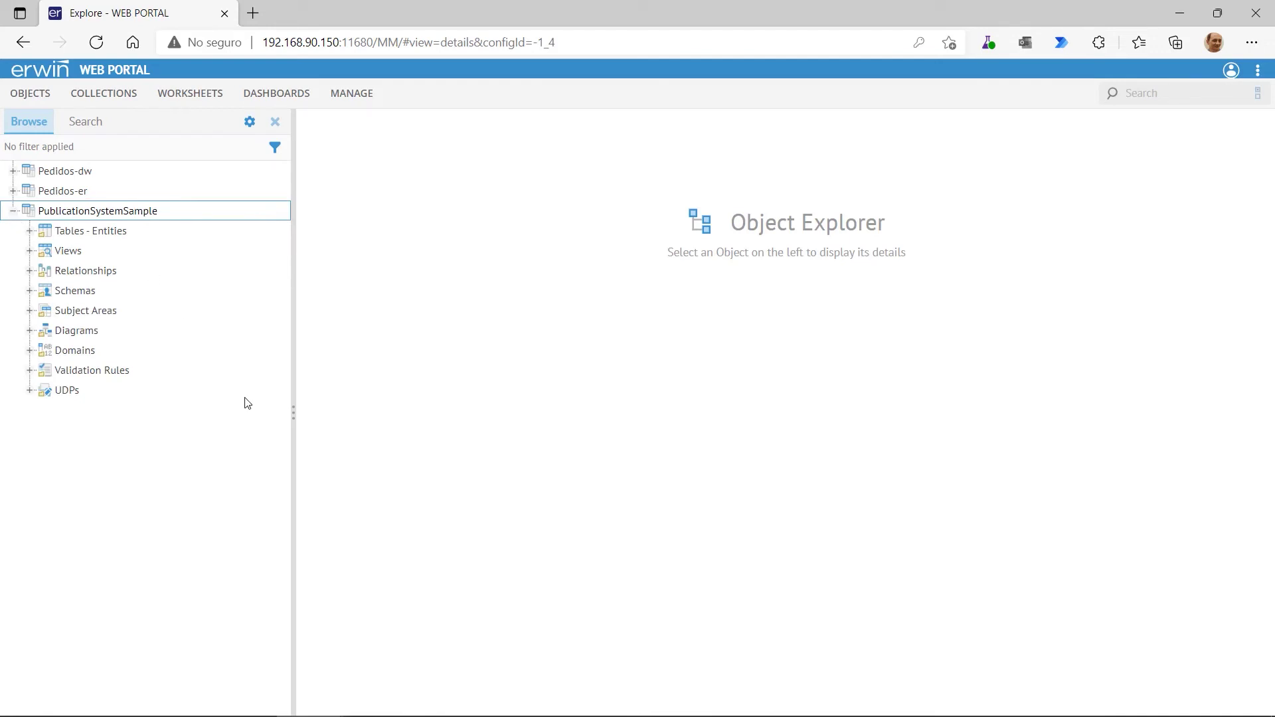
left_click(75, 213)
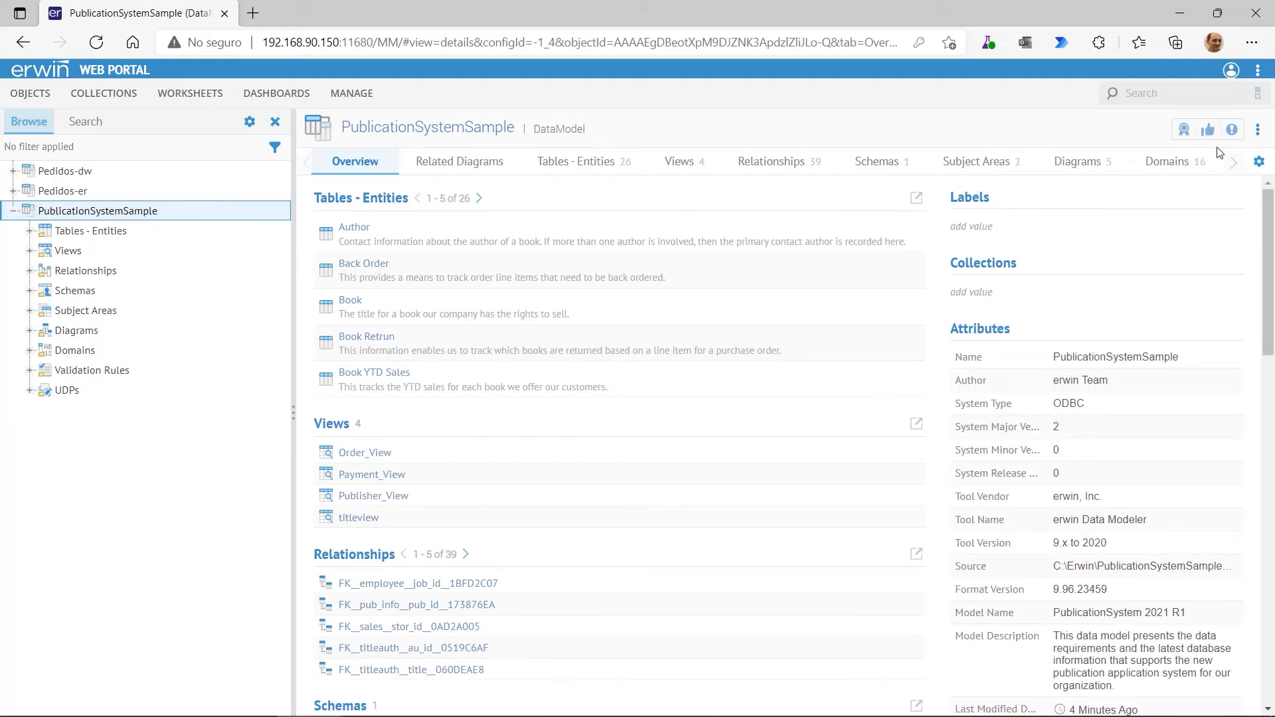
Step: Browse PublicationSystemSample's lists of tables and entities, views, relationships, schemas and subject areas
left_click(116, 232)
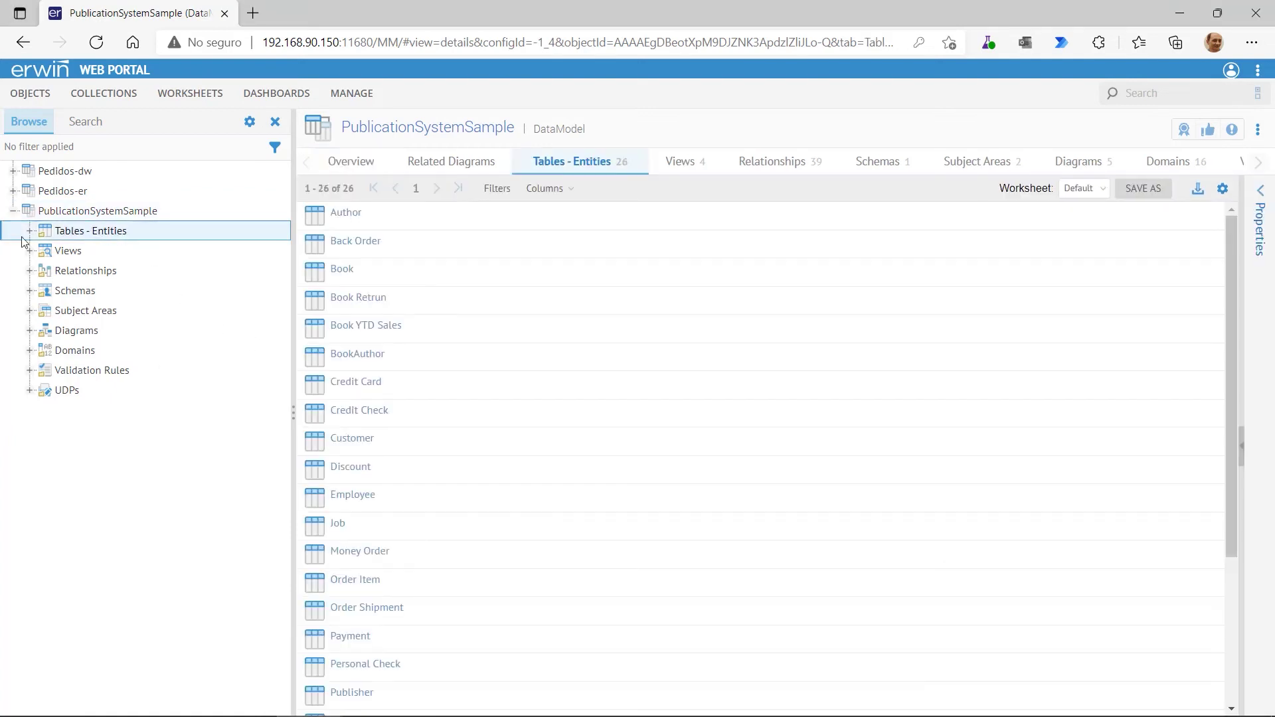
left_click(60, 251)
left_click(92, 273)
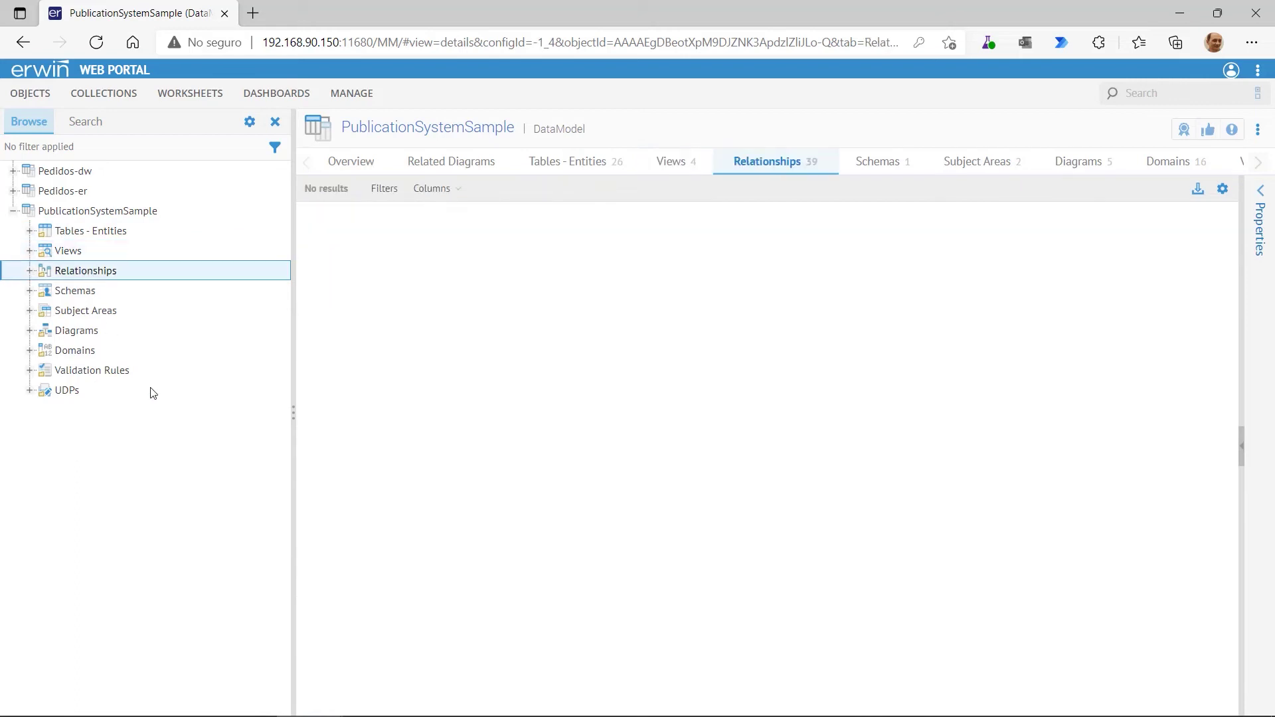
left_click(74, 292)
left_click(79, 312)
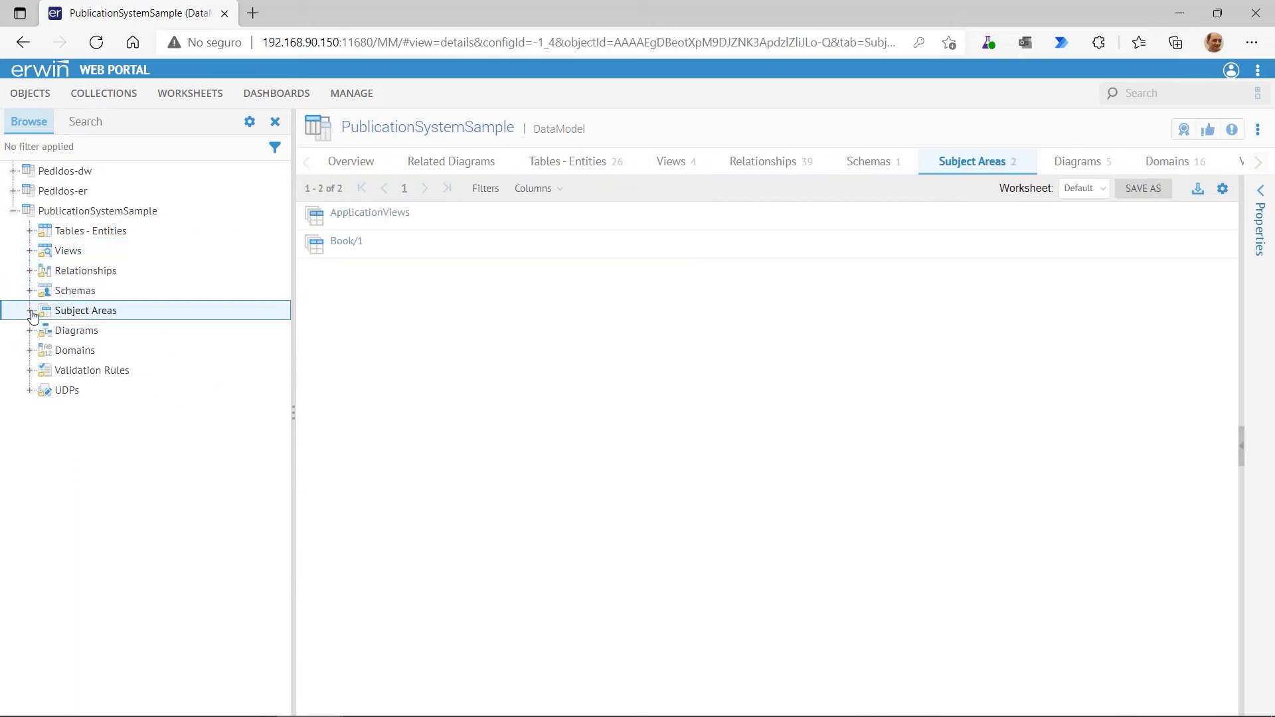
Step: Expand the subject areas and examine the ApplicationViews overview with its diagrams, members and relationships
left_click(29, 311)
left_click(100, 331)
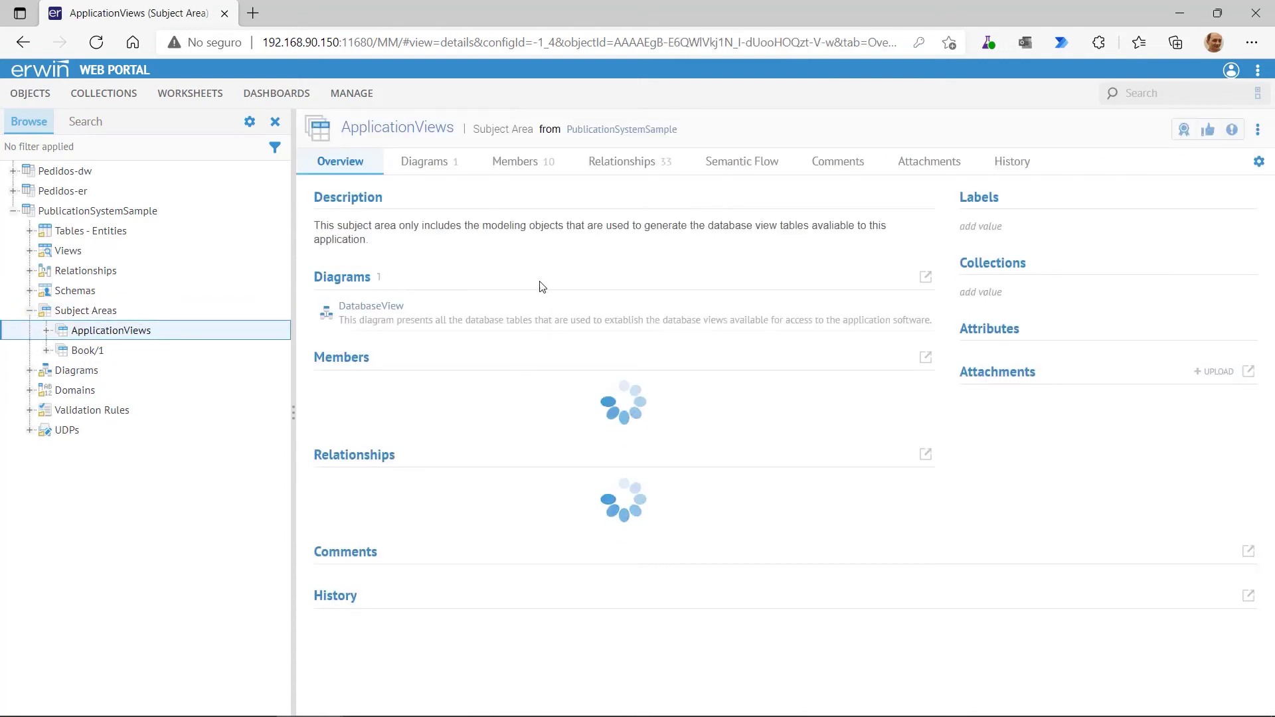
scroll(522, 524, "down", 1)
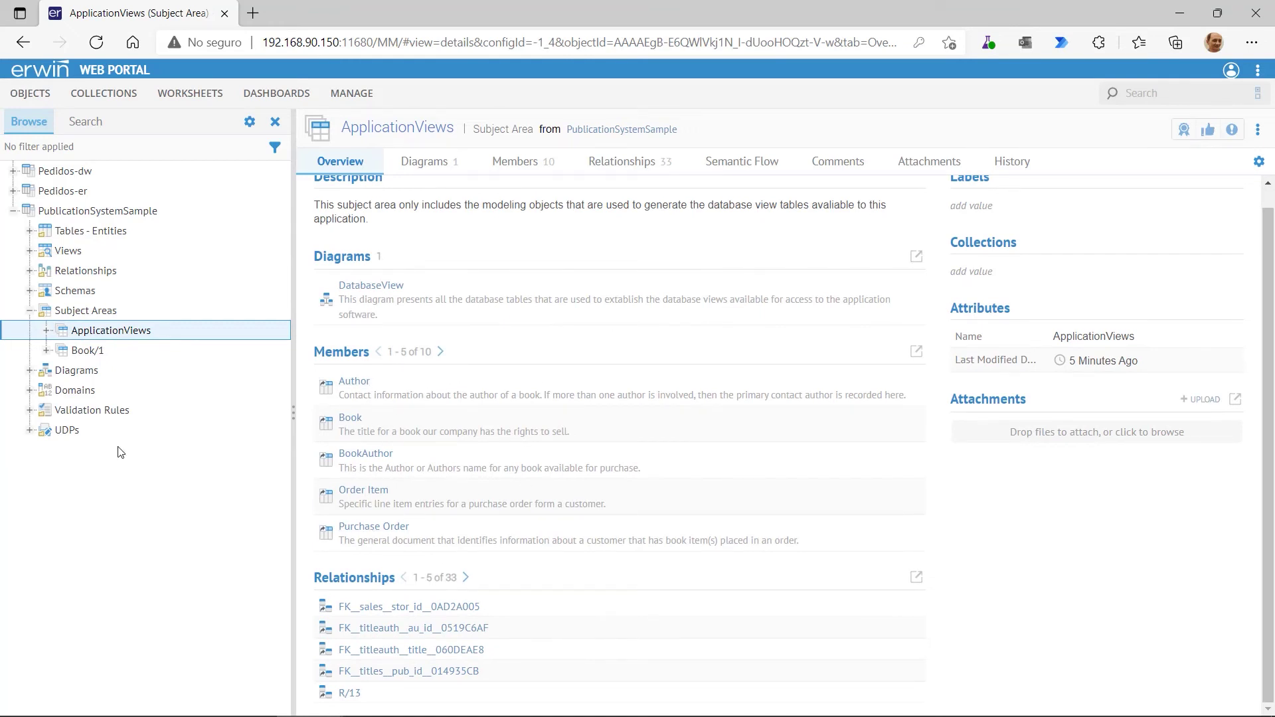
Step: Expand the model's diagrams and view Entity, EntityDefinition, Logical, Physical and PhysicalIndex one after another
left_click(30, 370)
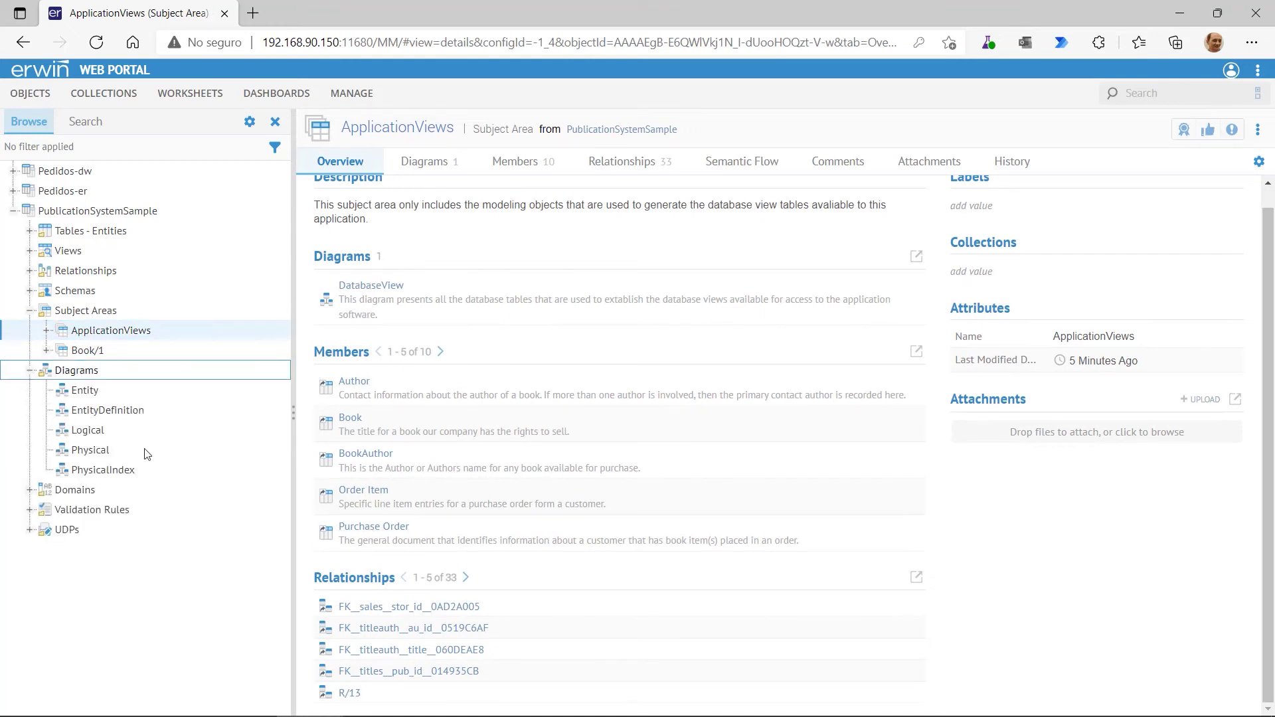
left_click(90, 395)
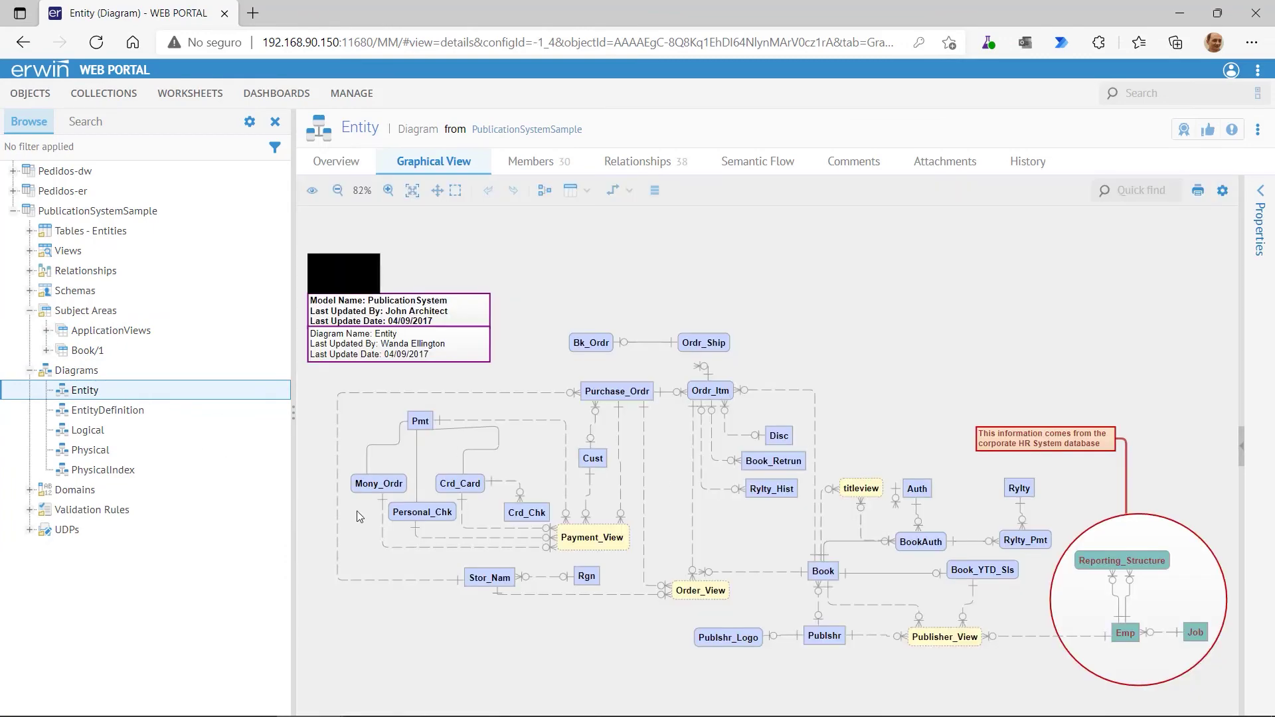
left_click(134, 415)
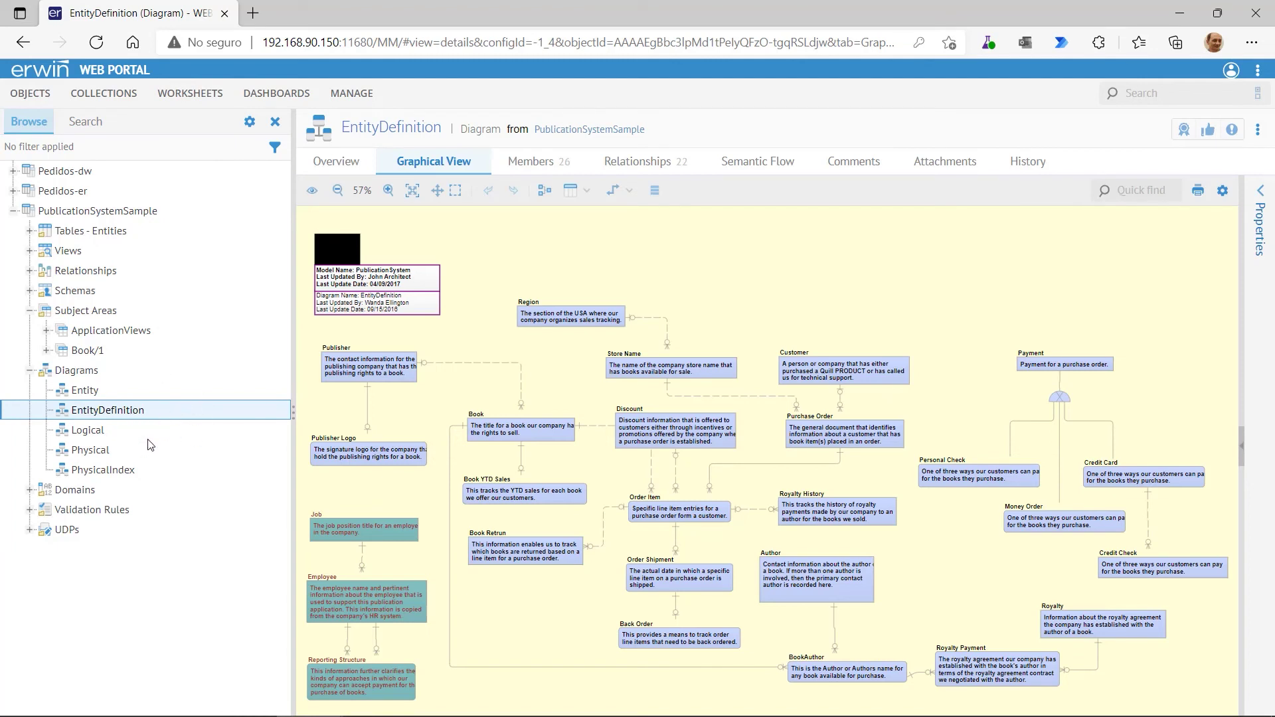
left_click(90, 430)
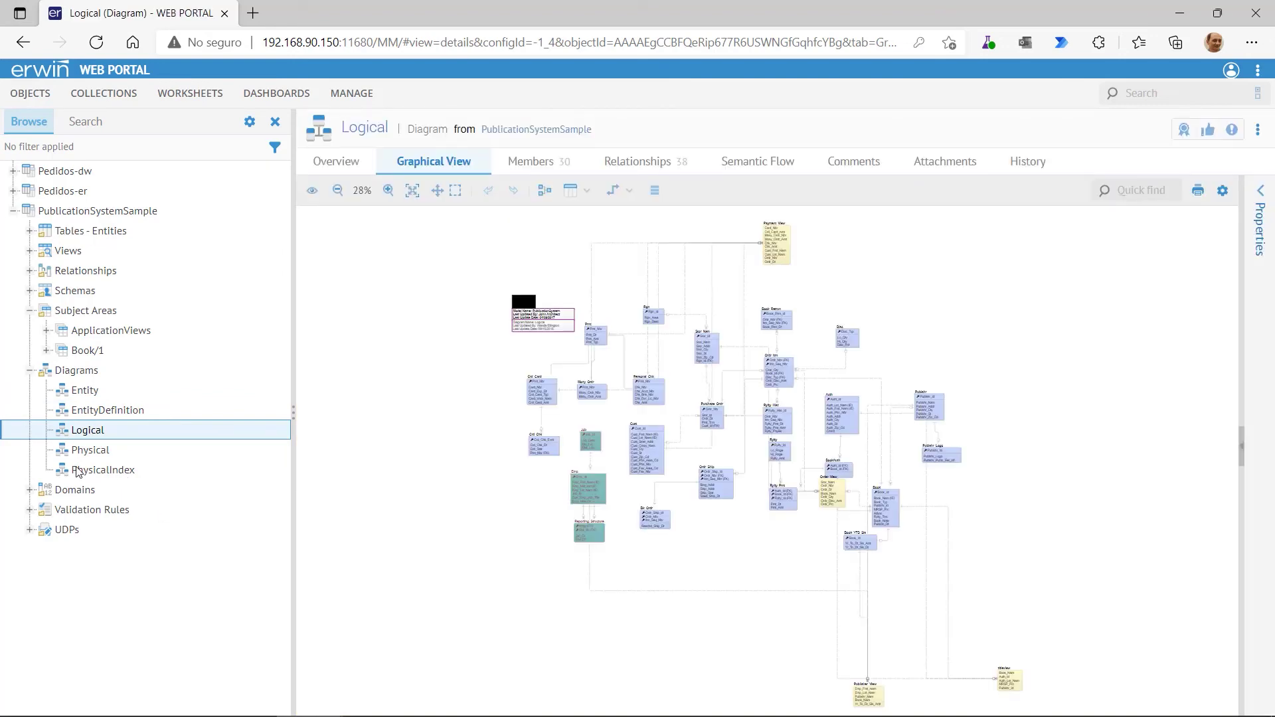
left_click(103, 453)
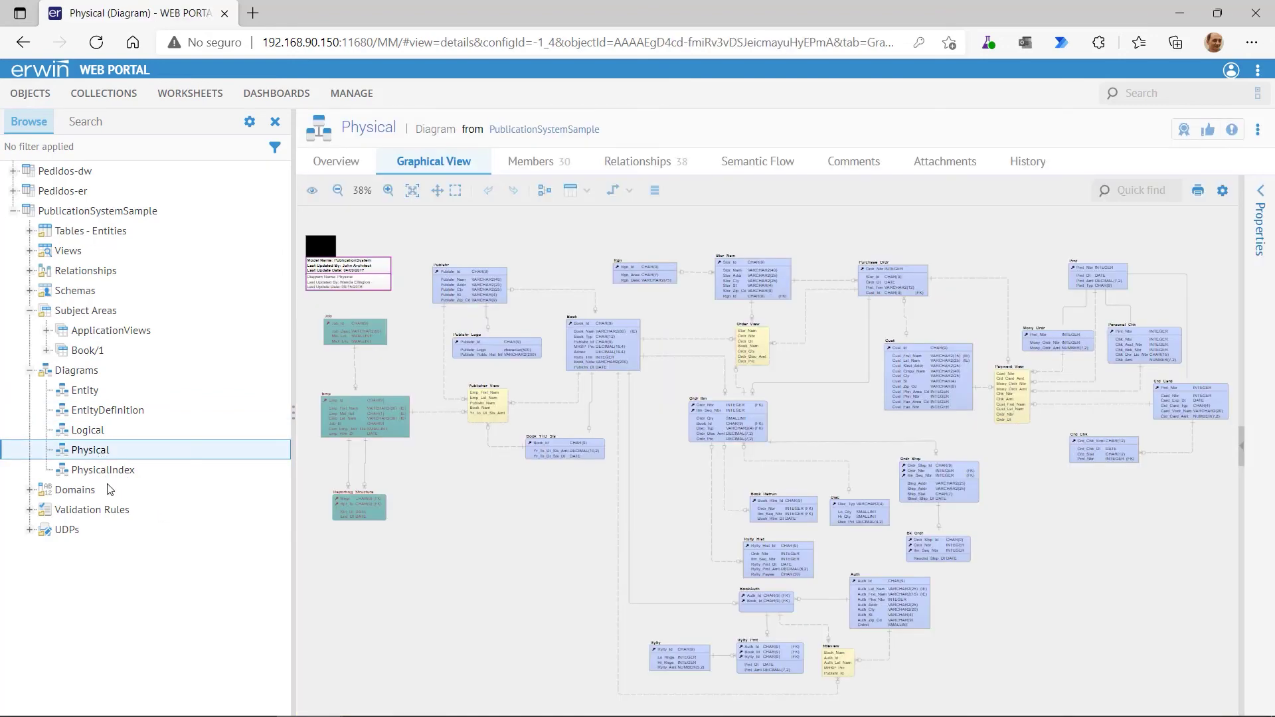
left_click(107, 473)
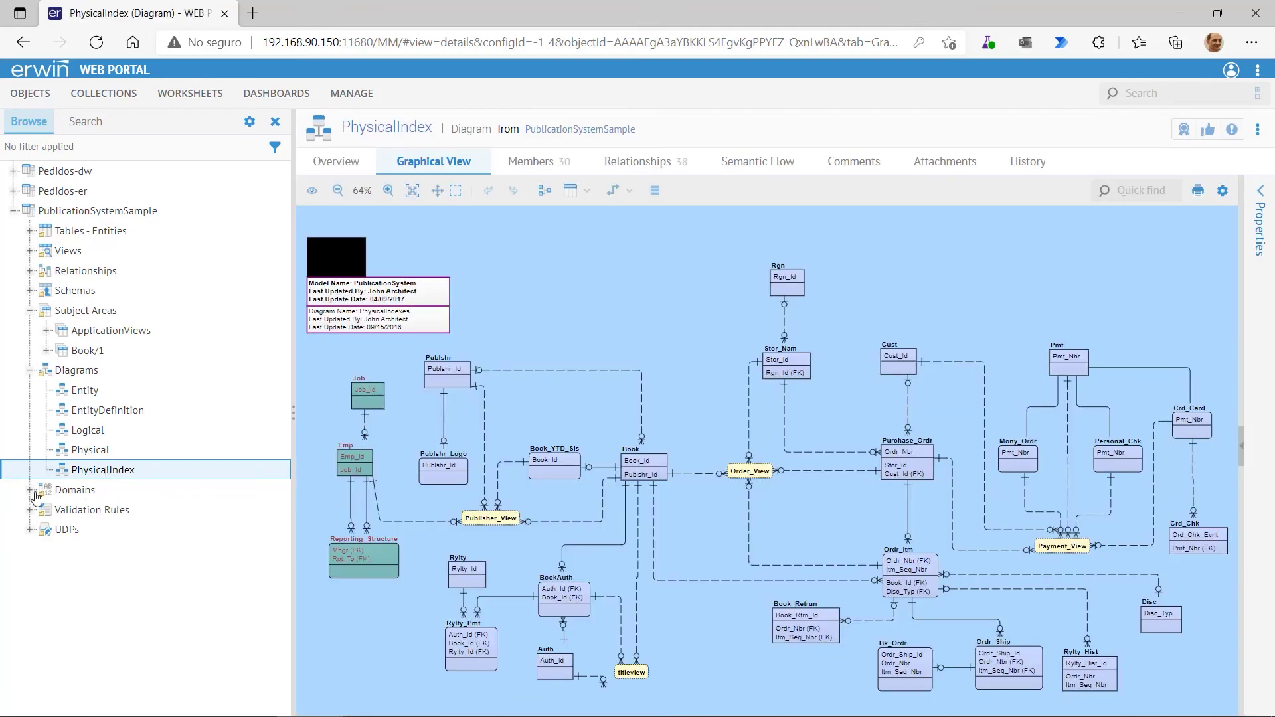
Step: View PublicationSystemSample's lists of domains, validation rules and UDPs
left_click(62, 493)
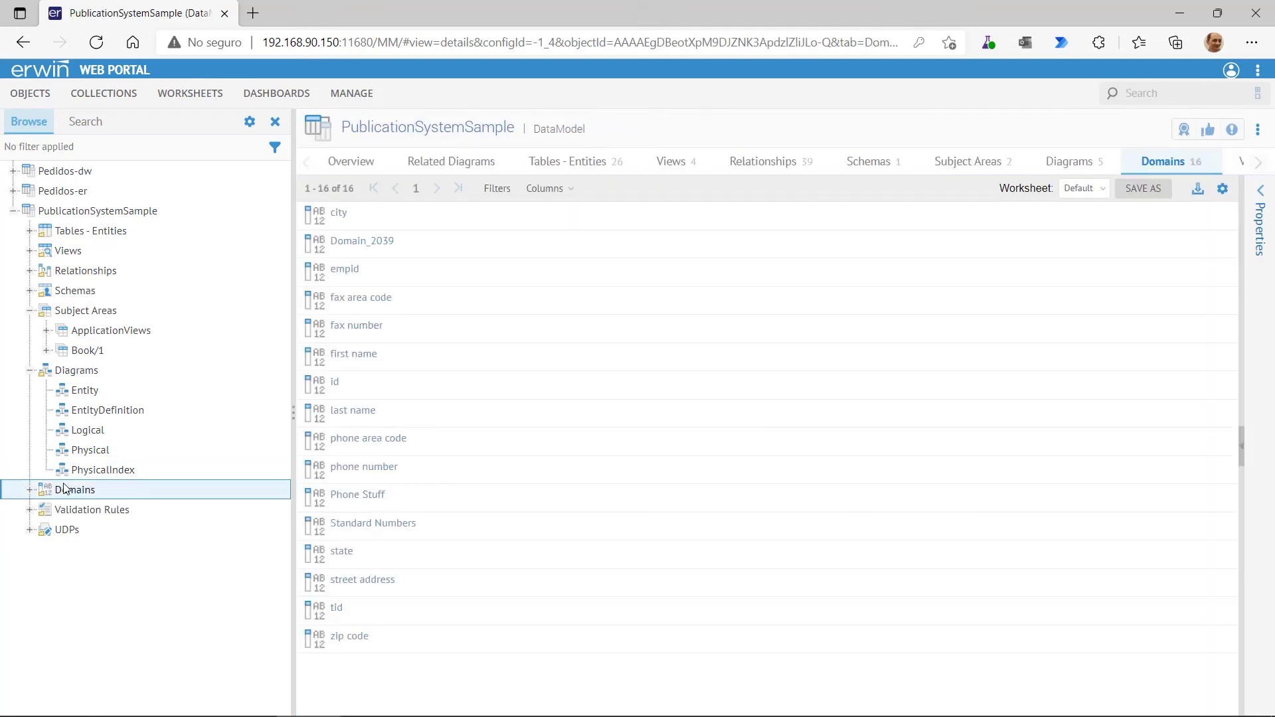
left_click(70, 515)
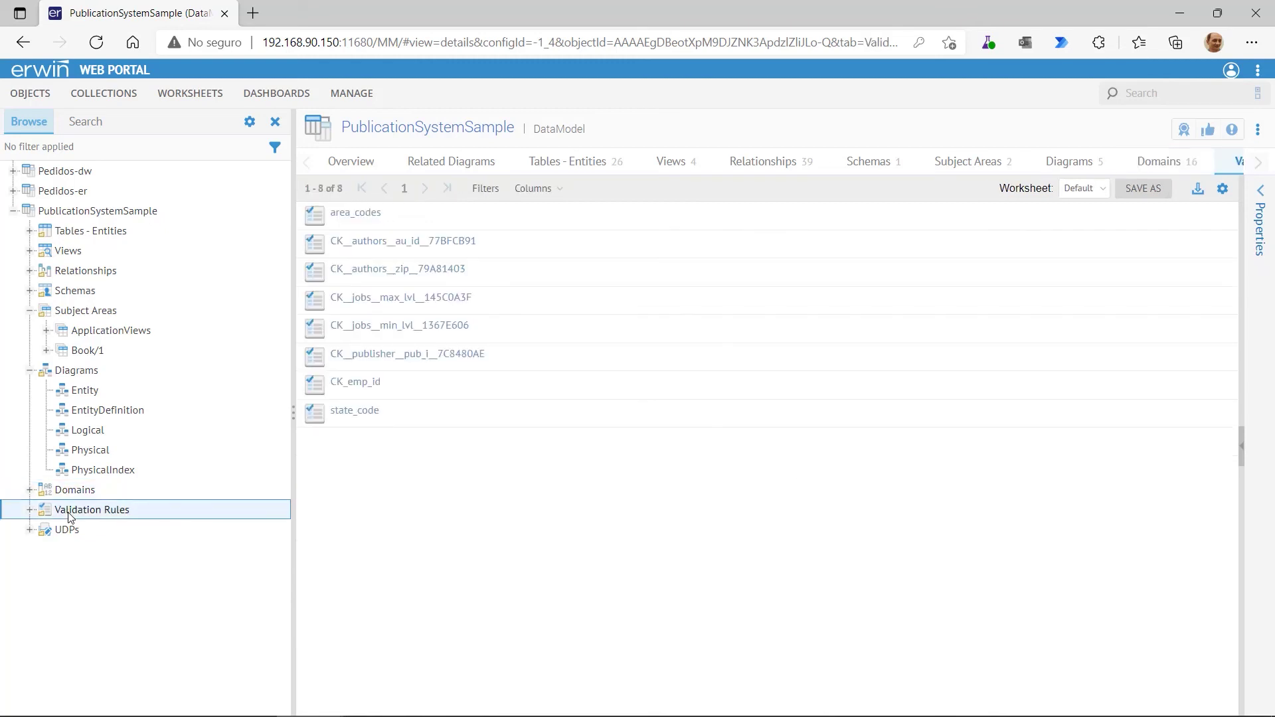
left_click(61, 534)
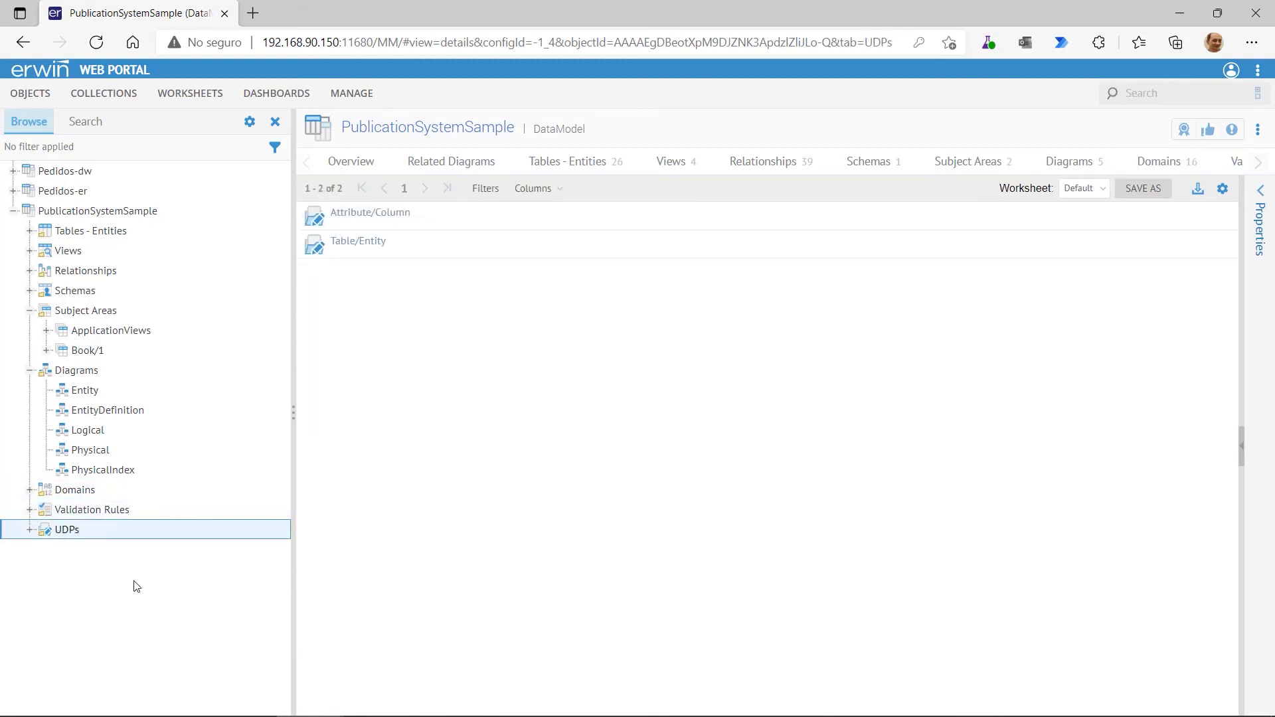
Step: Expand the UDPs and view the details of CreateDate under Attribute/Column and Data Steward under Table/Entity
left_click(31, 537)
left_click(114, 551)
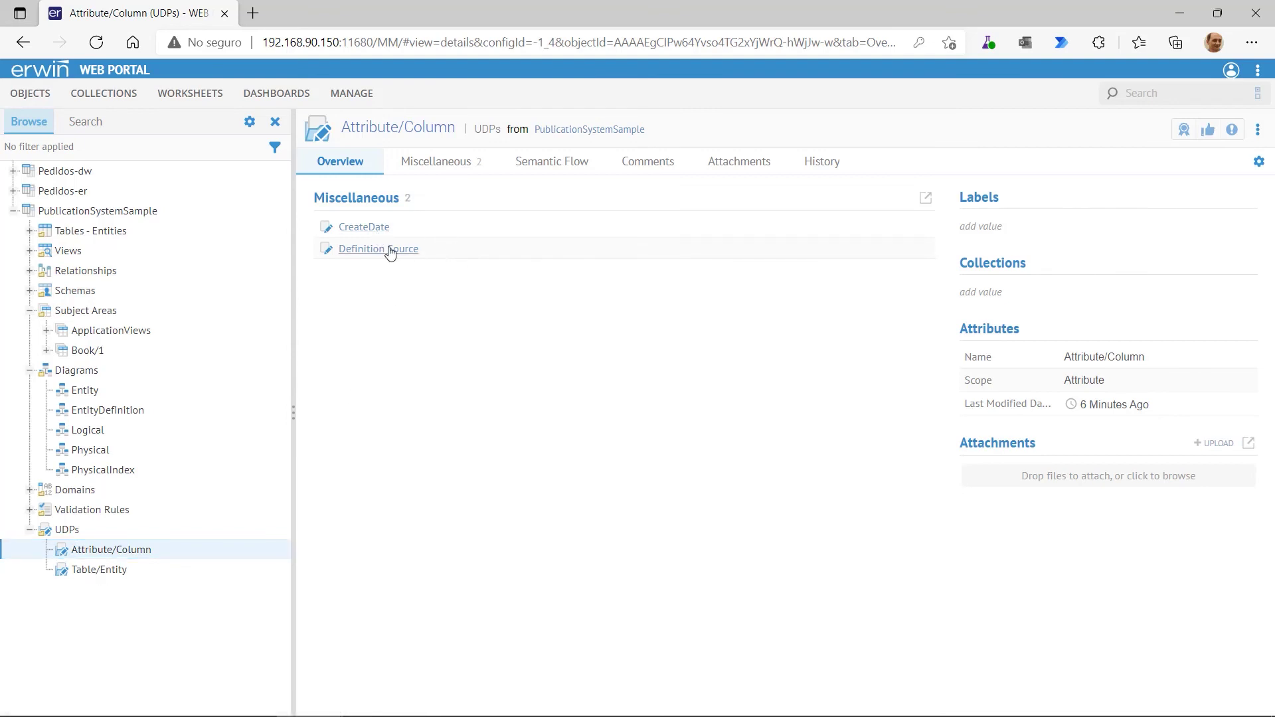
left_click(363, 226)
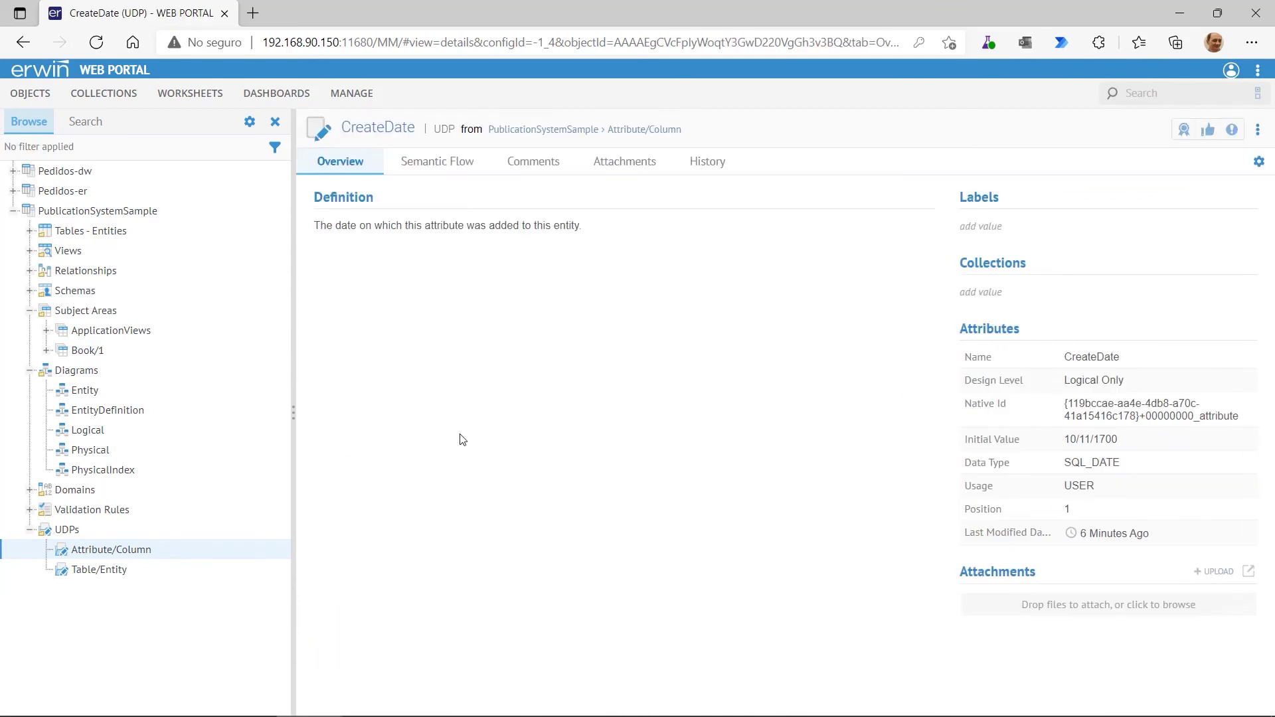
left_click(91, 575)
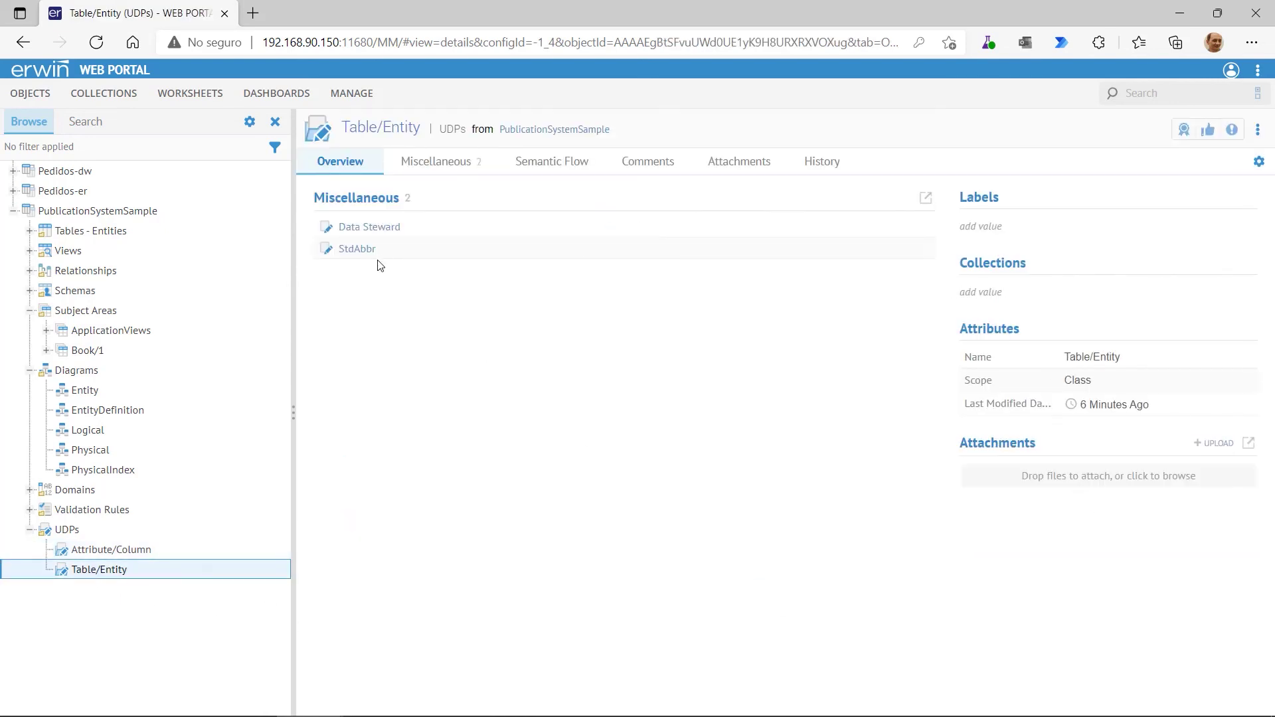
left_click(383, 230)
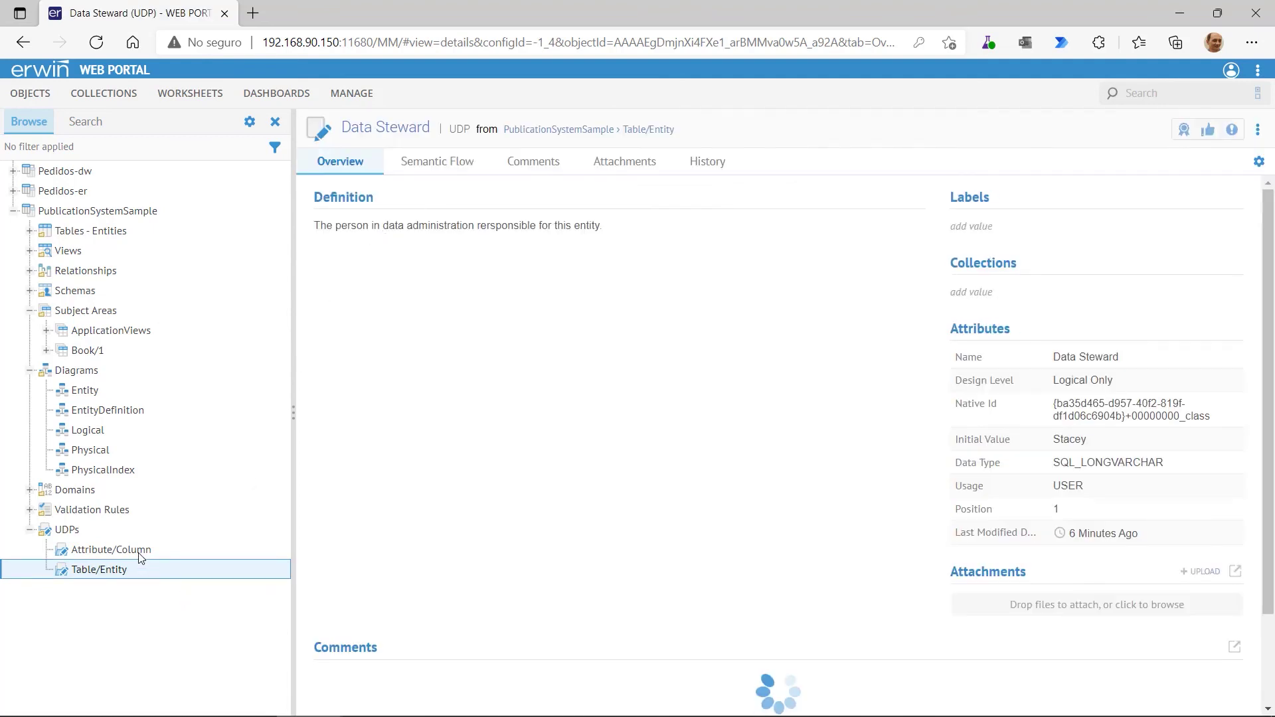
Step: View the Definition Source UDP under Attribute/Column and reopen the Data Steward UDP under Table/Entity
left_click(111, 550)
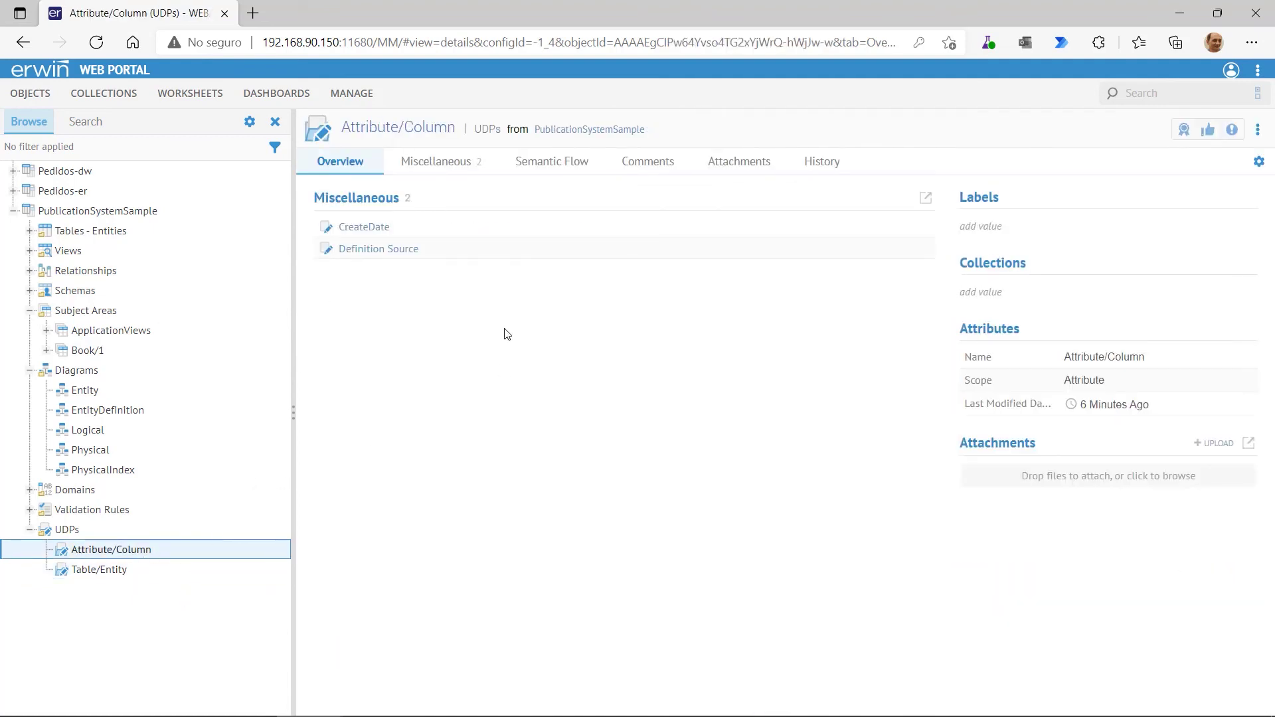
left_click(398, 251)
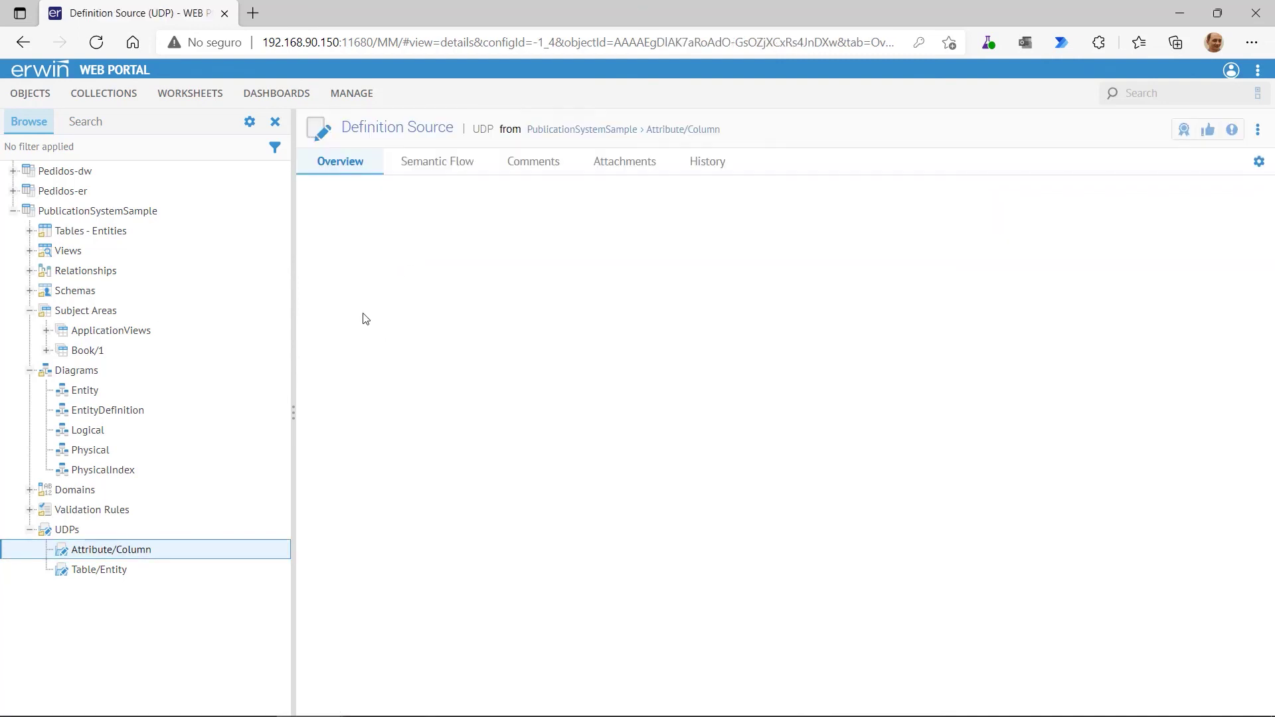
left_click(119, 571)
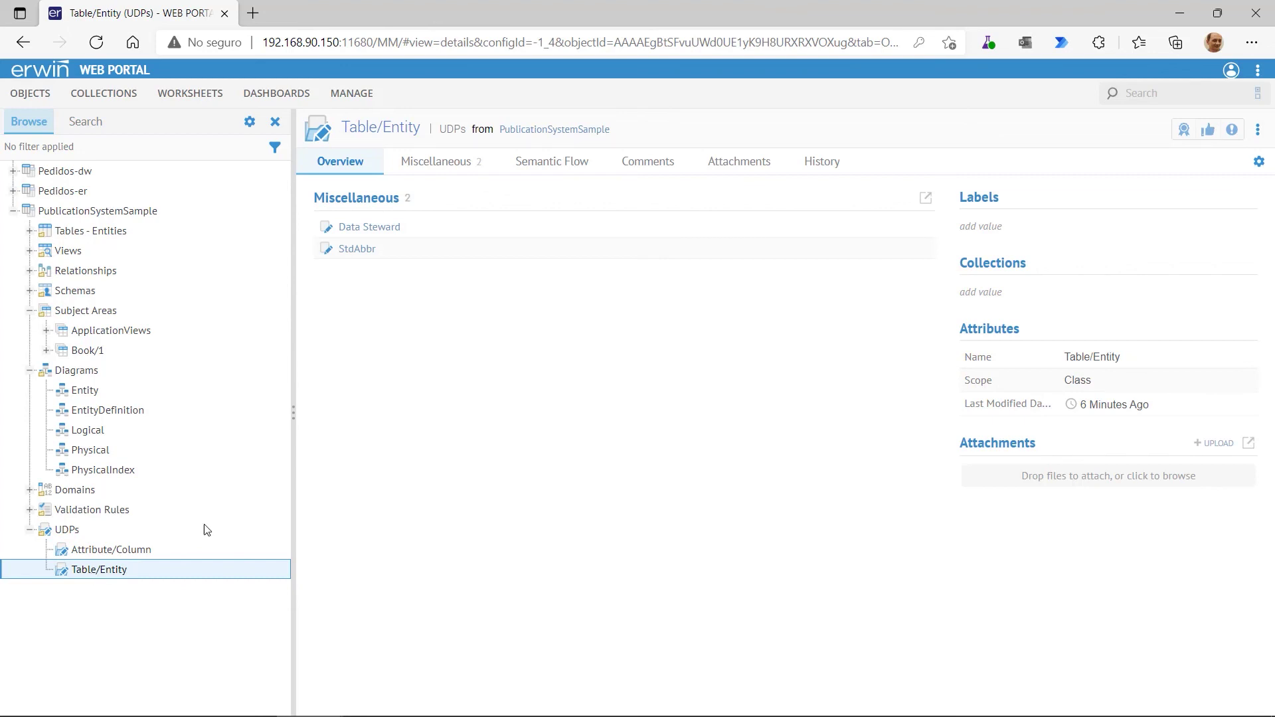
left_click(369, 227)
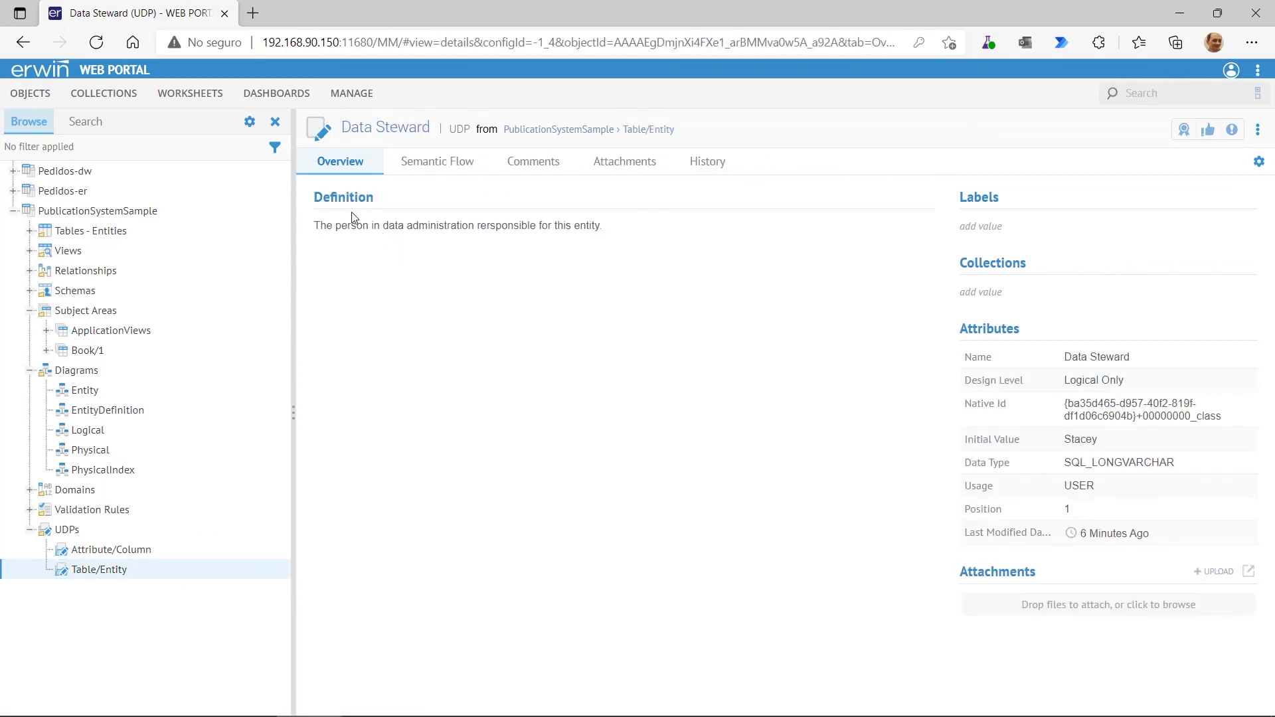
Step: Return to the Table/Entity UDPs and read the definition and attributes of StdAbbr
left_click(114, 572)
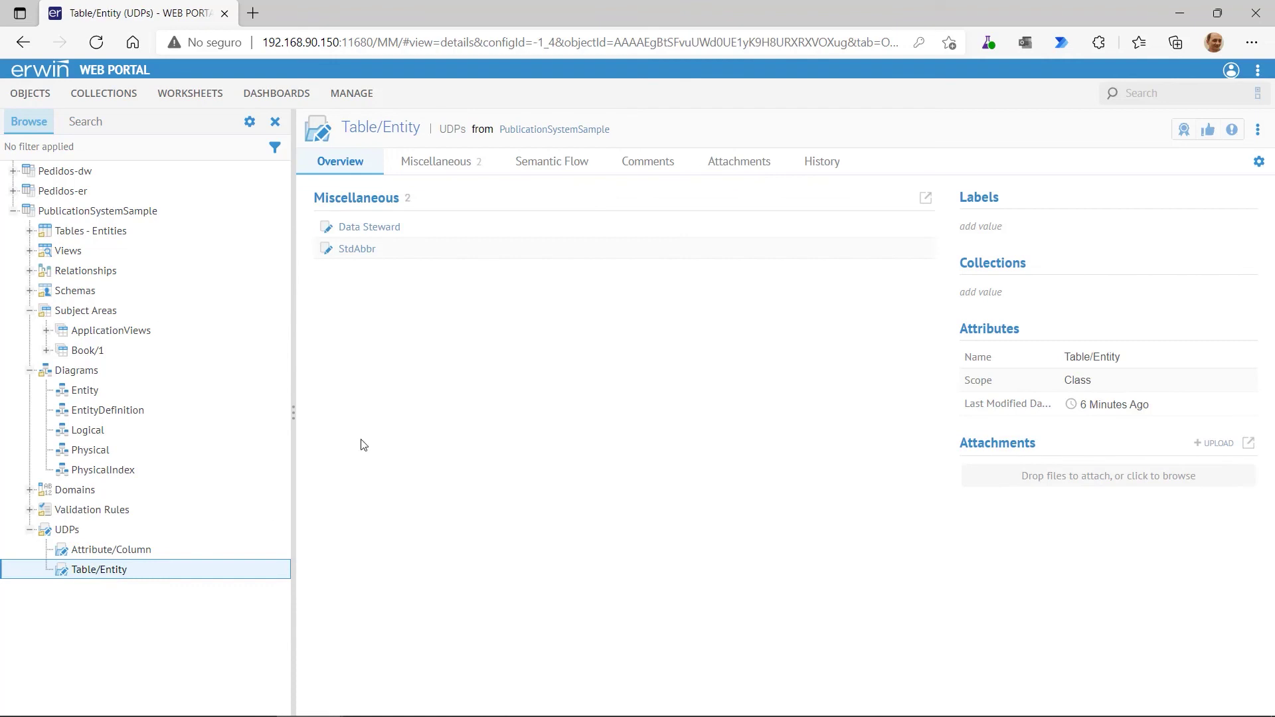
left_click(348, 251)
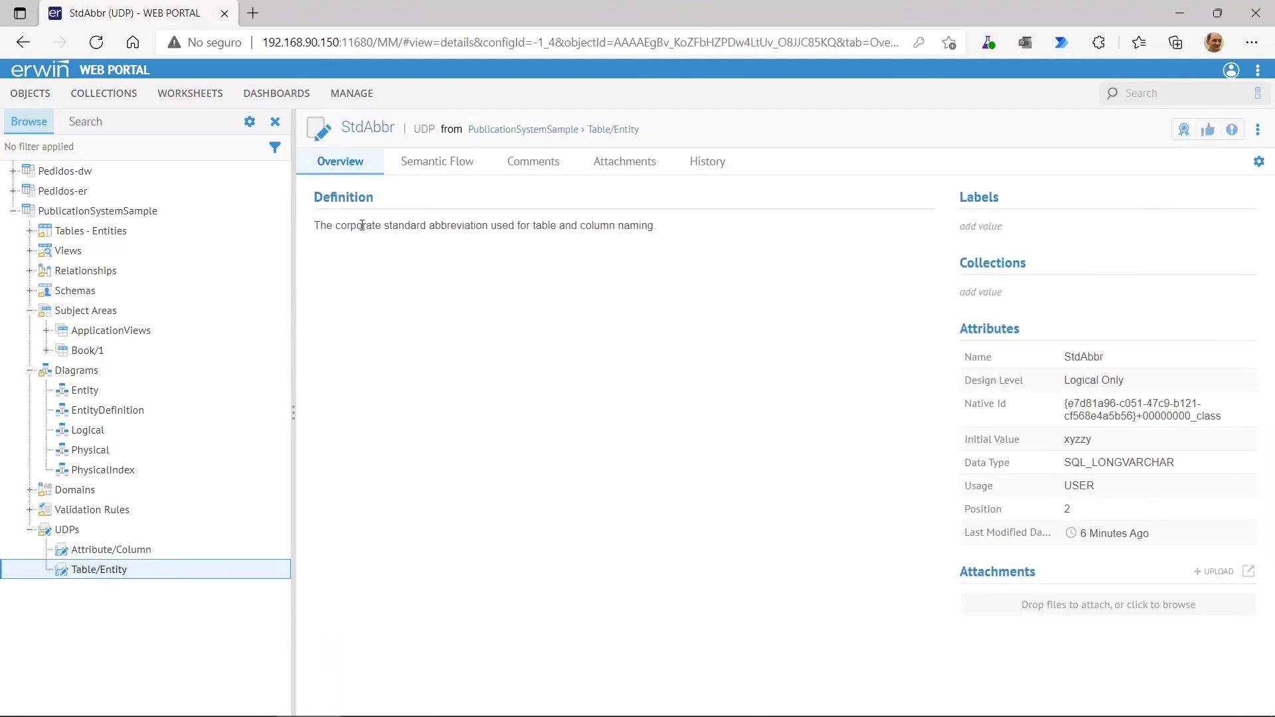
left_click_drag(327, 224, 370, 227)
left_click(666, 233)
left_click(560, 322)
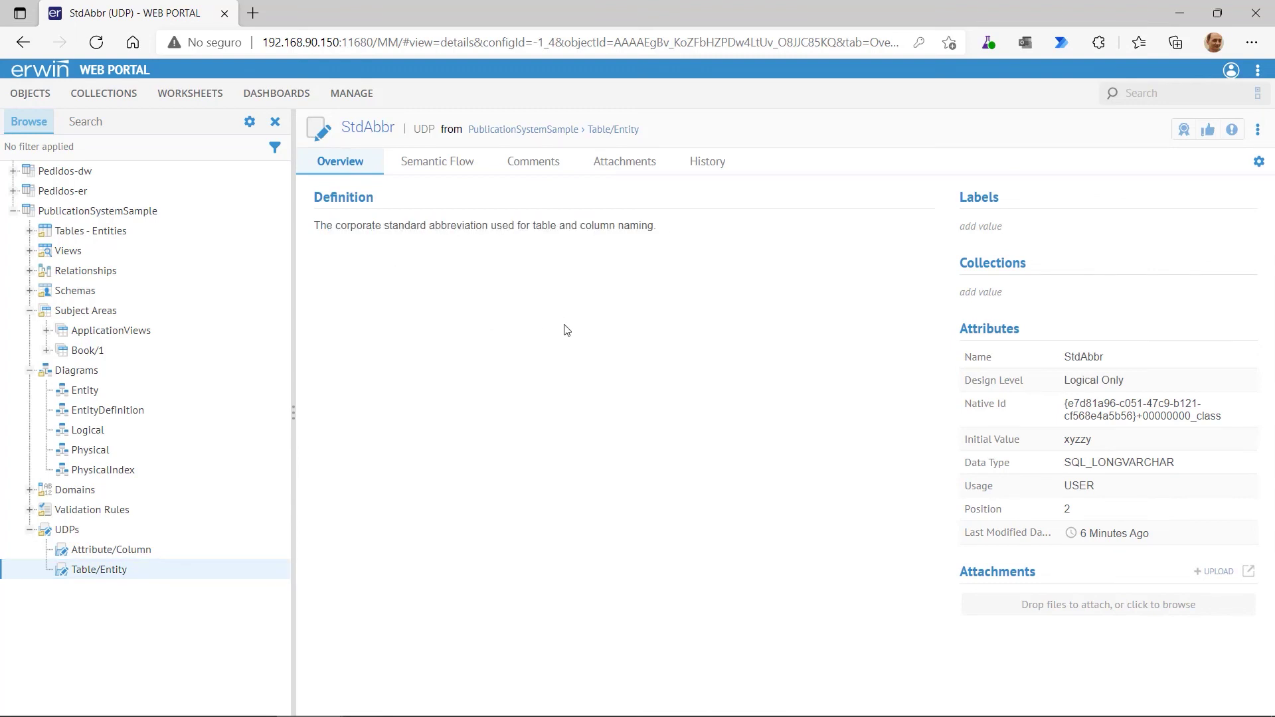